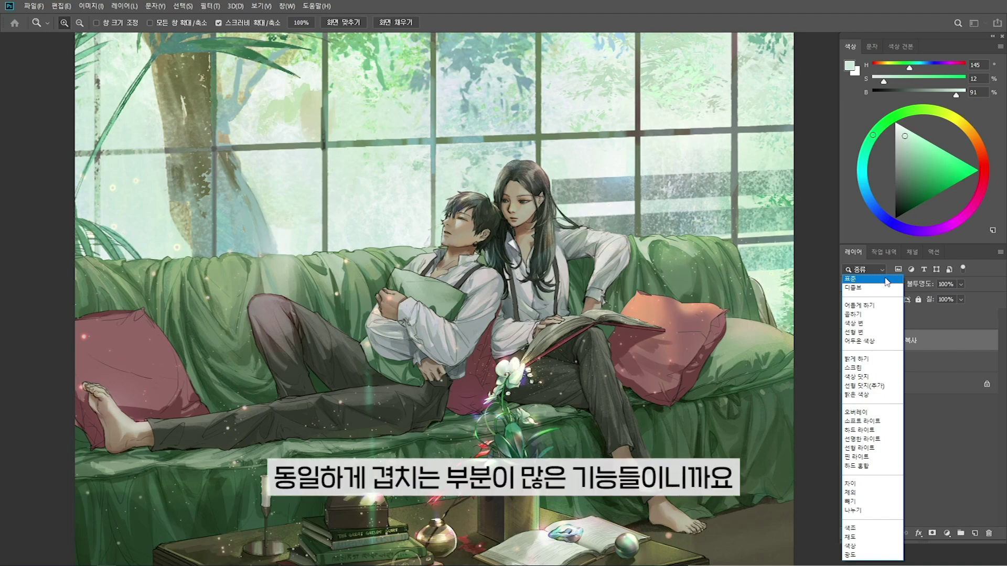
Set the layer 레이어 1 복사 to the 표준 (Normal) blend mode and sample a dark green from the illustration
{"action": "left_click", "coordinate": [886, 282]}
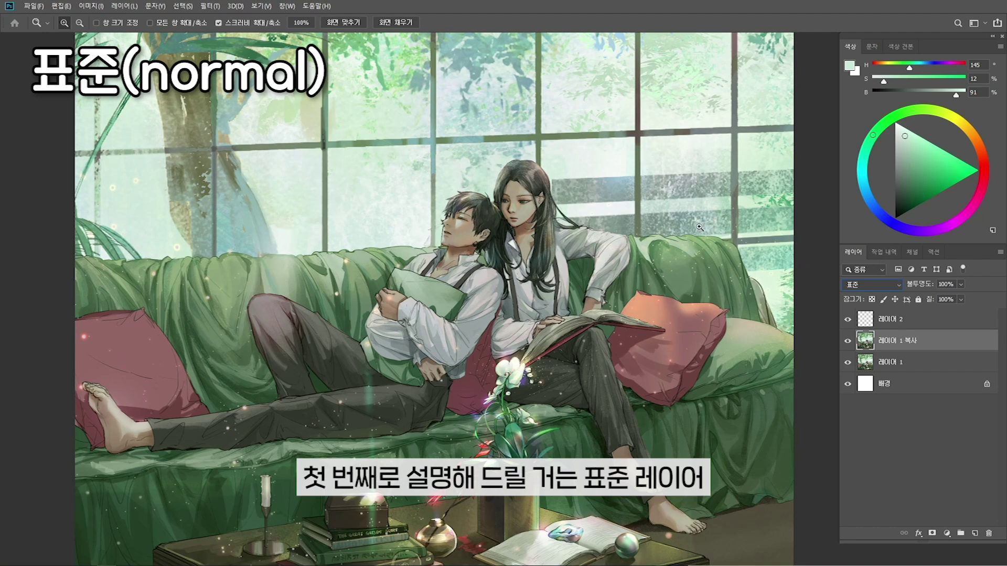
{"action": "left_click", "coordinate": [607, 250]}
{"action": "key", "text": "b"}
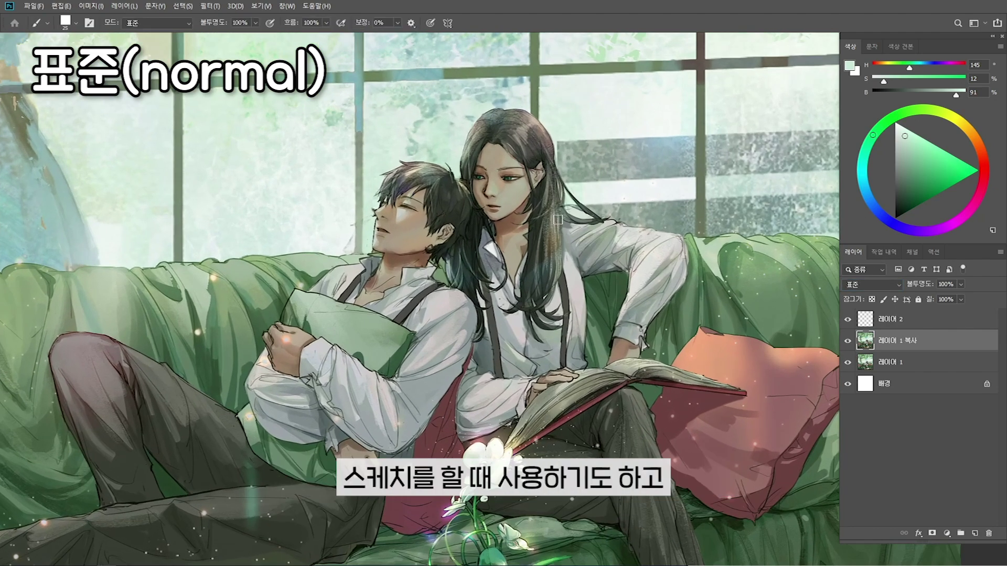
{"action": "key", "text": "z"}
{"action": "left_click", "coordinate": [565, 229], "text": "alt"}
{"action": "left_click", "coordinate": [713, 340]}
{"action": "key", "text": "b"}
{"action": "left_click", "coordinate": [618, 370], "text": "alt"}
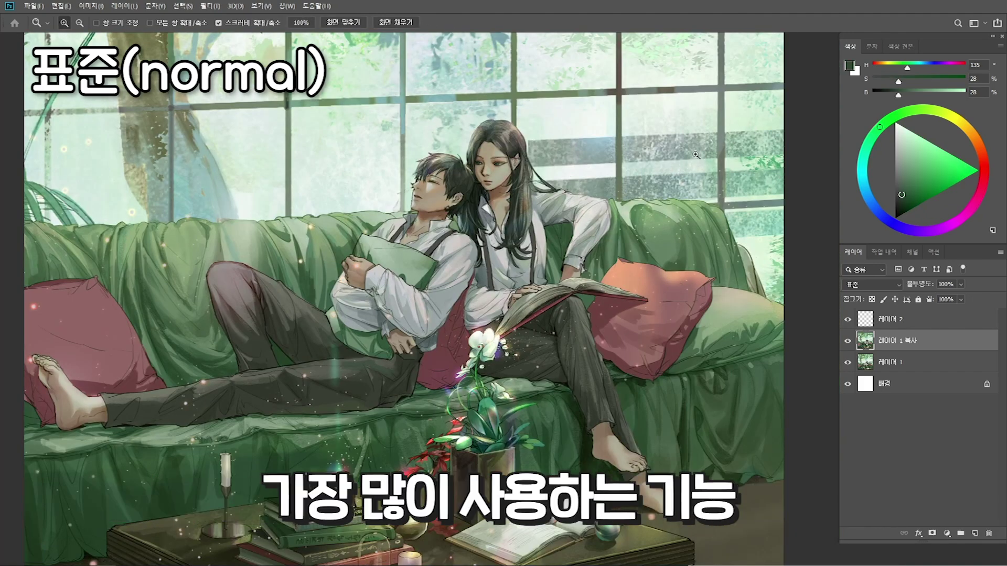
Set the layer 레이어 2 to the 어둡게 하기 (Darken) blend mode and sample a shadow grey from the man's shirt
{"action": "left_click", "coordinate": [872, 284]}
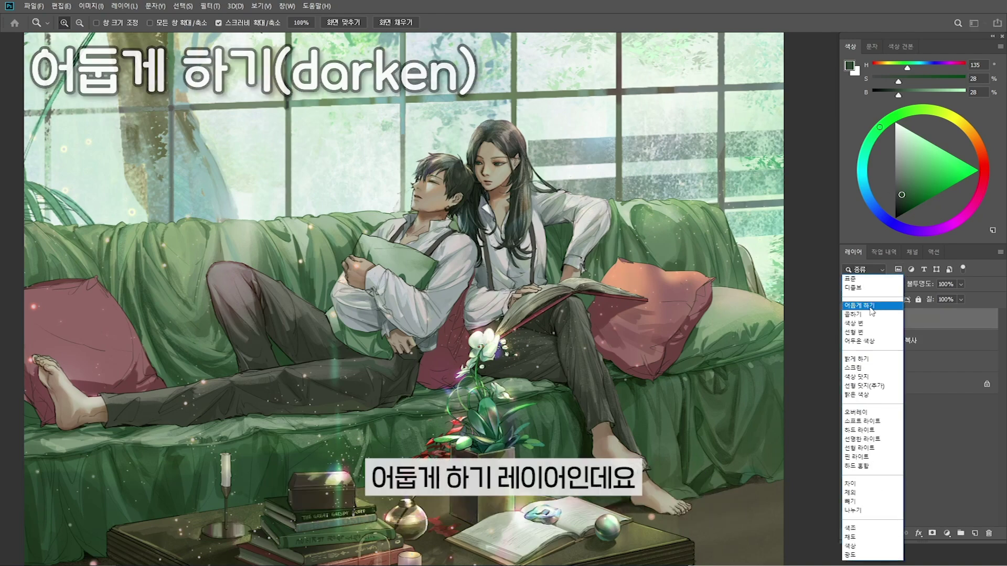
{"action": "left_click", "coordinate": [873, 306]}
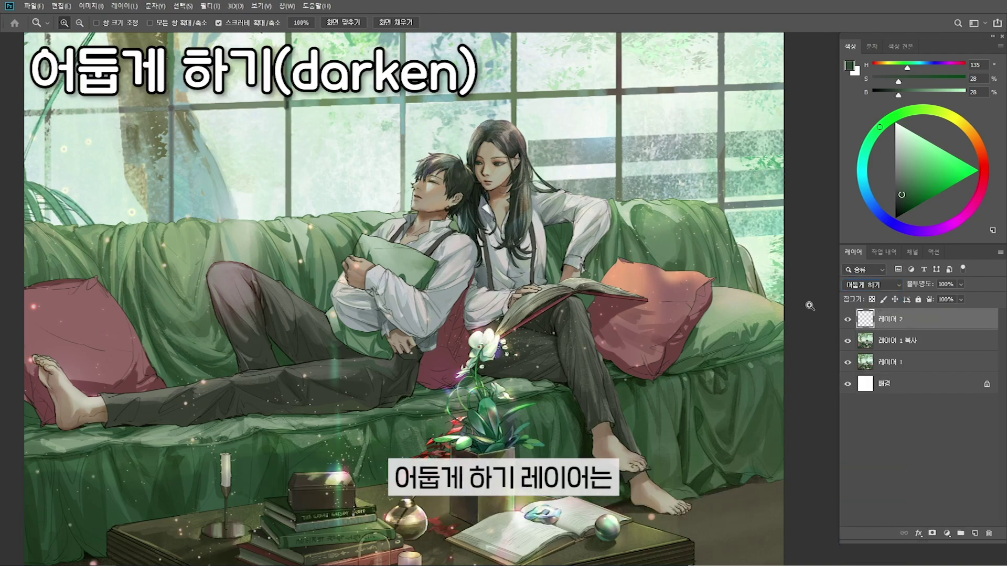
{"action": "left_click_drag", "start_coordinate": [809, 308], "coordinate": [811, 288]}
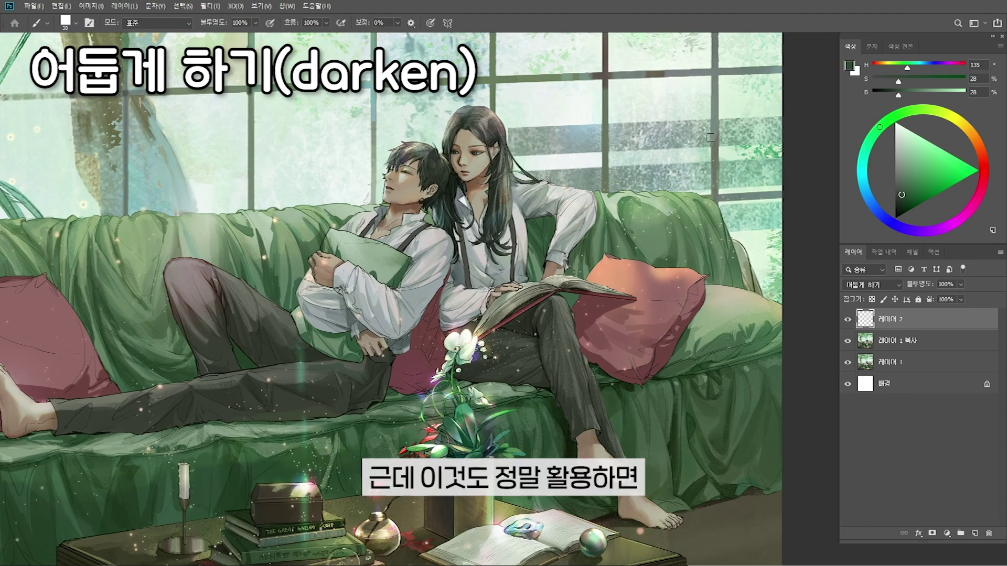
{"action": "key", "text": "z"}
{"action": "left_click_drag", "start_coordinate": [317, 240], "coordinate": [334, 227]}
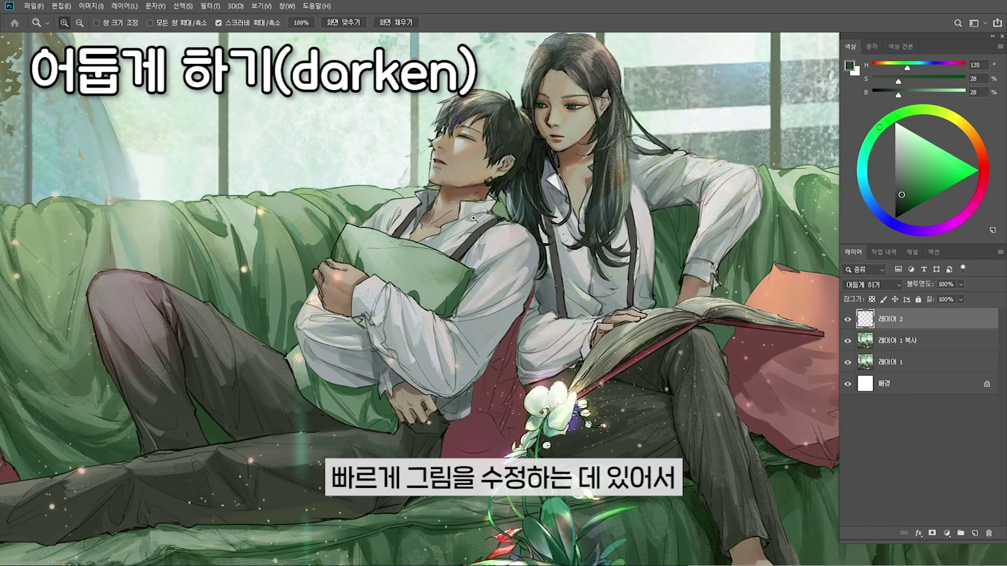
{"action": "left_click_drag", "start_coordinate": [475, 219], "coordinate": [488, 216]}
{"action": "left_click", "coordinate": [555, 298], "text": "alt"}
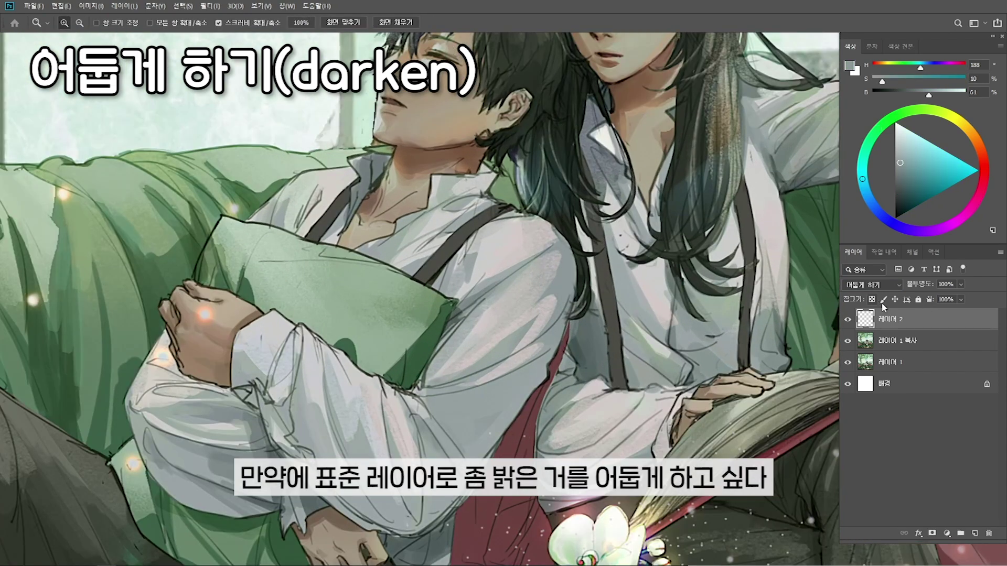
Try painting sampled shadow greys over the man's sleeve with 레이어 2 in 표준 (Normal) mode
{"action": "left_click", "coordinate": [887, 287]}
{"action": "left_click", "coordinate": [876, 279]}
{"action": "mouse_move", "coordinate": [465, 358]}
{"action": "left_mouse_down"}
{"action": "mouse_move", "coordinate": [446, 358]}
{"action": "mouse_move", "coordinate": [460, 358]}
{"action": "left_mouse_up"}
{"action": "key", "text": "b"}
{"action": "left_click", "coordinate": [498, 398], "text": "alt"}
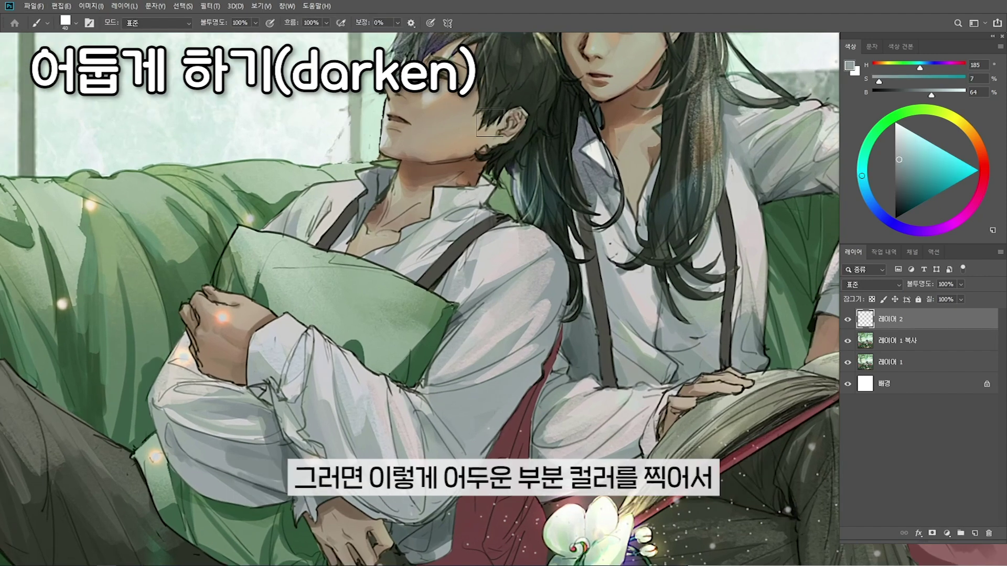
{"action": "mouse_move", "coordinate": [493, 345]}
{"action": "left_mouse_down"}
{"action": "mouse_move", "coordinate": [498, 320]}
{"action": "mouse_move", "coordinate": [540, 273]}
{"action": "mouse_move", "coordinate": [543, 233]}
{"action": "left_mouse_up"}
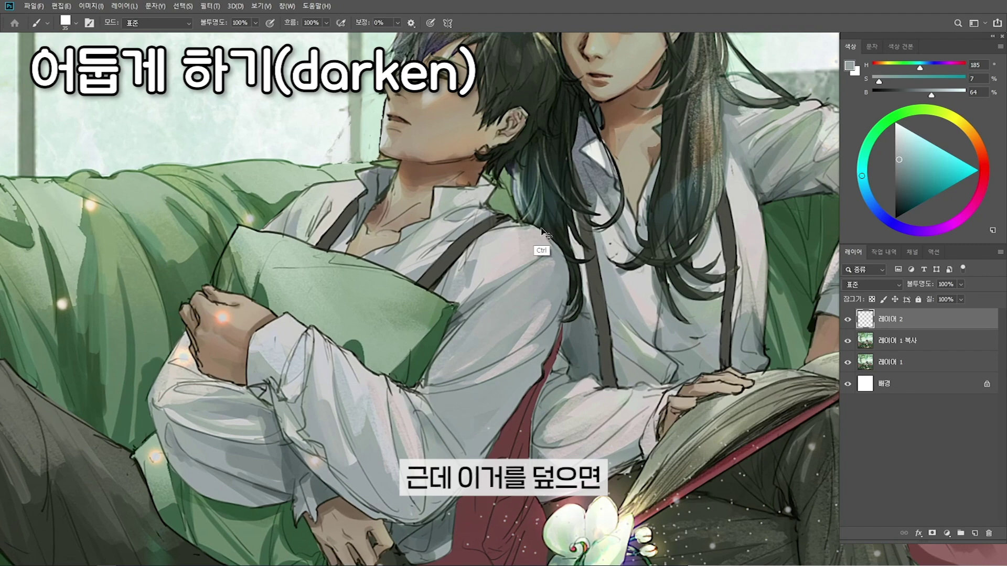
{"action": "key", "text": "ctrl+z"}
{"action": "left_click", "coordinate": [493, 295], "text": "alt"}
{"action": "mouse_move", "coordinate": [492, 294]}
{"action": "left_mouse_down"}
{"action": "mouse_move", "coordinate": [519, 230]}
{"action": "mouse_move", "coordinate": [461, 426]}
{"action": "left_mouse_up"}
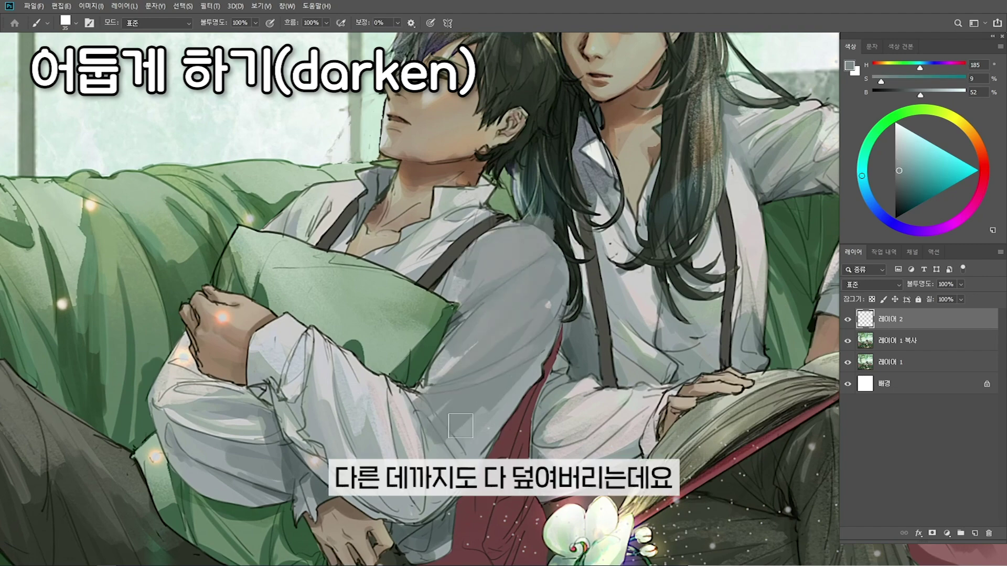
{"action": "key", "text": "ctrl+z"}
Sample a cool grey from the man's shirt and shade its light areas with 레이어 2 in 어둡게 하기 (Darken) mode
{"action": "left_click", "coordinate": [540, 288], "text": "alt"}
{"action": "key", "text": "shift+alt+k"}
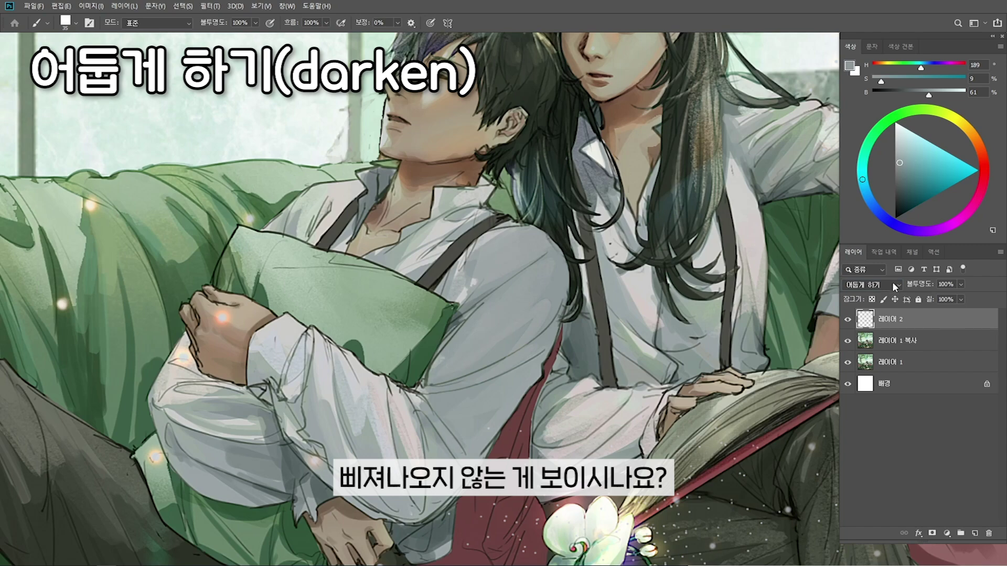
{"action": "left_click", "coordinate": [895, 286]}
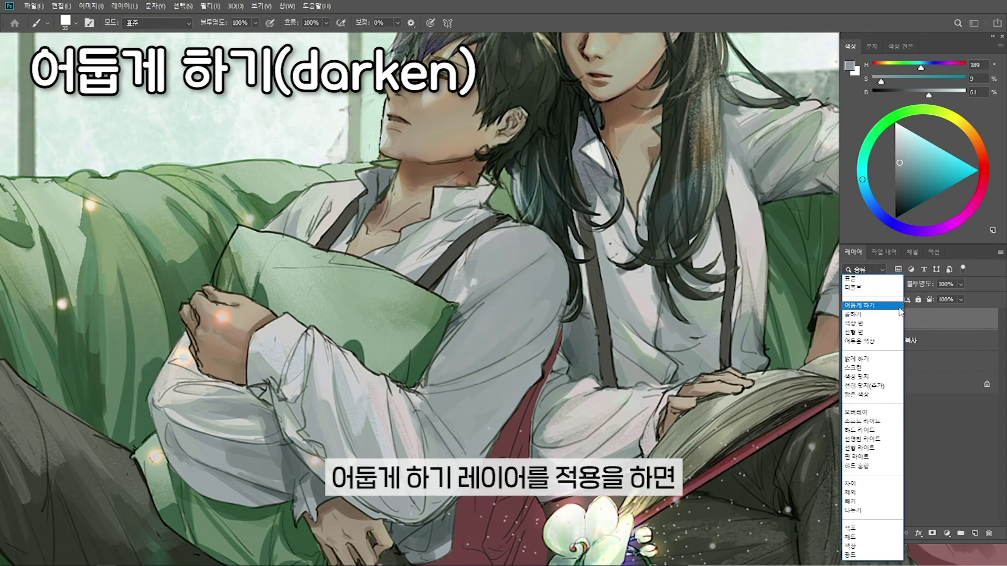
{"action": "left_click", "coordinate": [860, 305]}
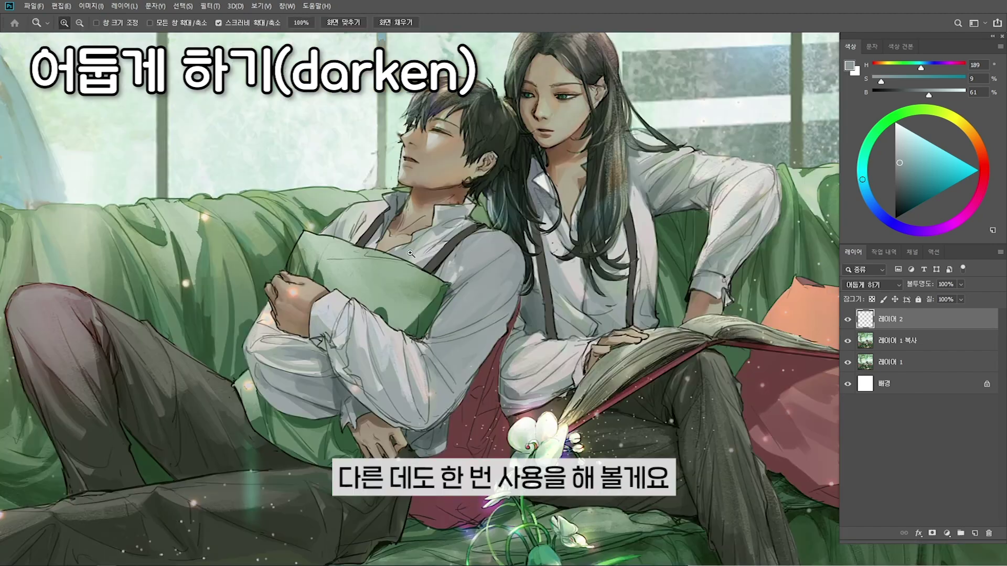
Sample a muted green and darken only the light areas of the cushion the man is holding
{"action": "left_click", "coordinate": [278, 264]}
{"action": "key", "text": "b"}
{"action": "left_click", "coordinate": [331, 254], "text": "alt"}
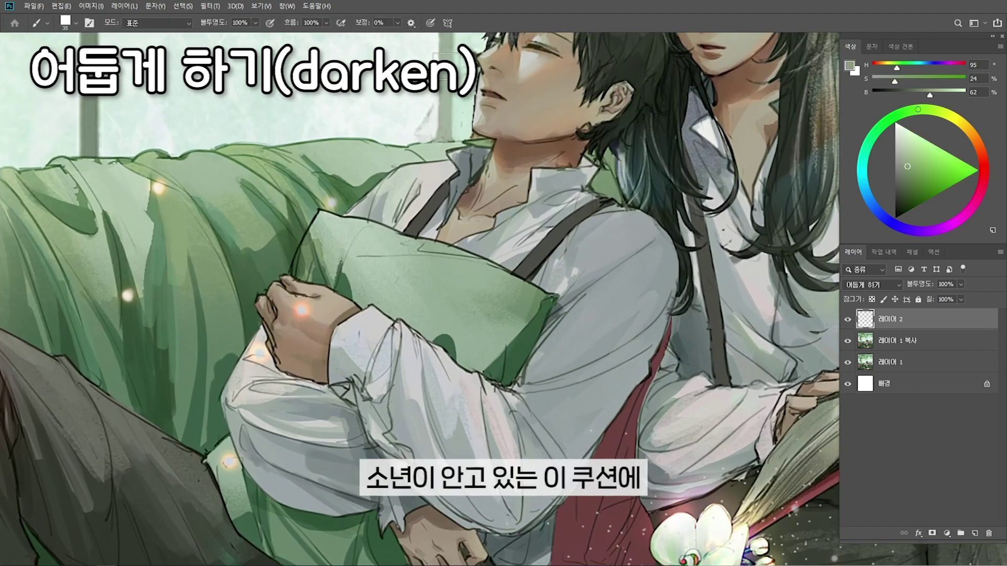
{"action": "key", "text": "bracketleft"}
{"action": "key", "text": "bracketleft"}
{"action": "key", "text": "bracketleft"}
{"action": "key", "text": "bracketleft"}
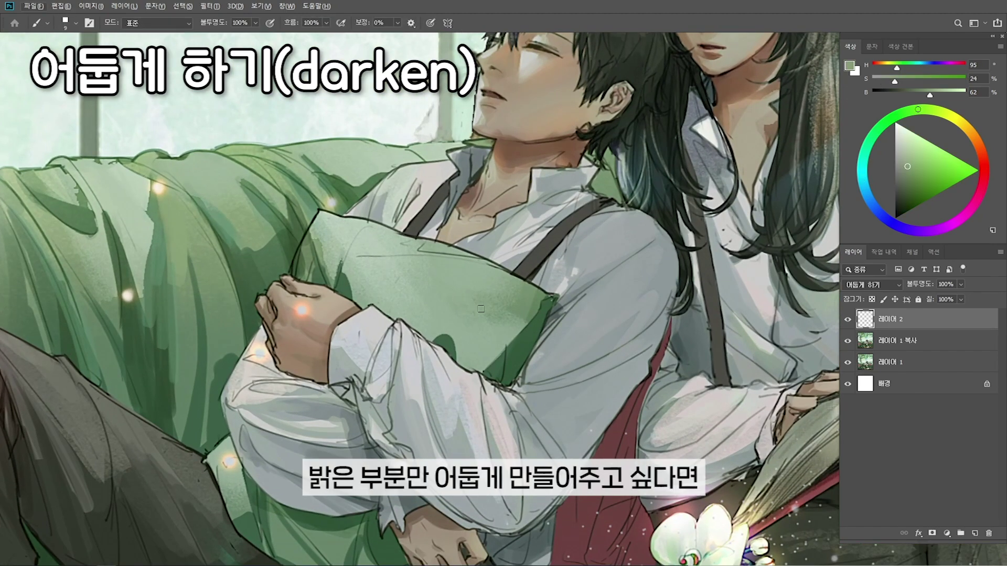
{"action": "left_click", "coordinate": [183, 6]}
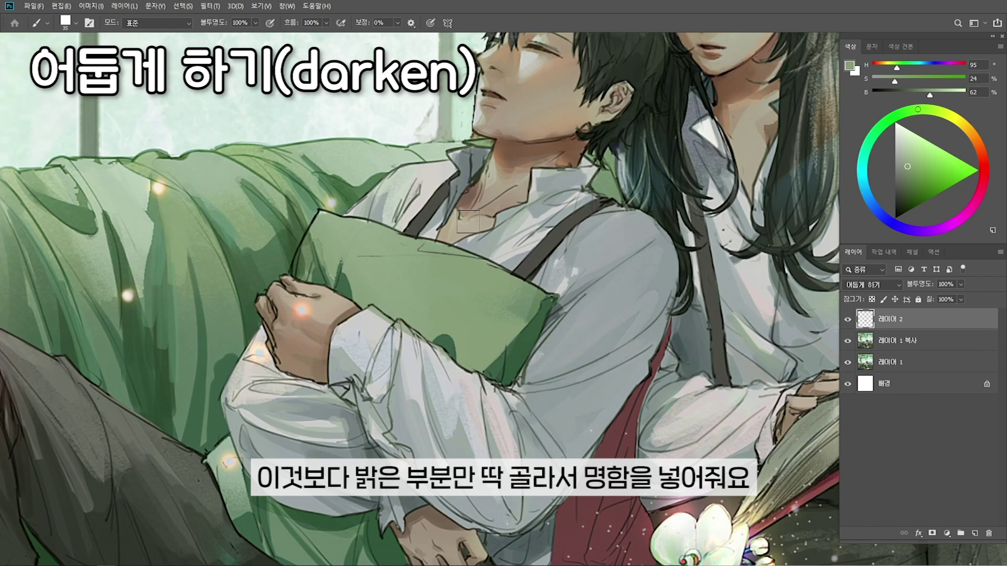
{"action": "key", "text": "z"}
{"action": "left_click", "coordinate": [444, 277], "text": "alt"}
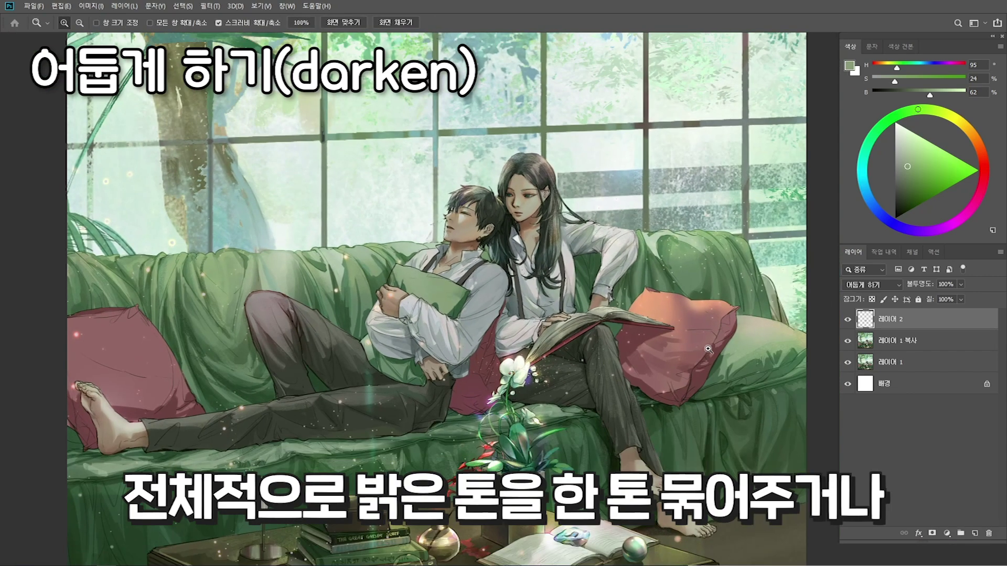
Enlarge the brush and darken the bright patches on the sofa back and the man's raised knee with colours sampled there
{"action": "left_click", "coordinate": [306, 257]}
{"action": "key", "text": "b"}
{"action": "left_click", "coordinate": [356, 284], "text": "alt"}
{"action": "key", "text": "bracketright"}
{"action": "key", "text": "bracketright"}
{"action": "key", "text": "bracketright"}
{"action": "key", "text": "bracketright"}
{"action": "key", "text": "bracketright"}
{"action": "key", "text": "bracketright"}
{"action": "key", "text": "bracketright"}
{"action": "key", "text": "bracketright"}
{"action": "mouse_move", "coordinate": [419, 251]}
{"action": "left_mouse_down"}
{"action": "mouse_move", "coordinate": [398, 258]}
{"action": "mouse_move", "coordinate": [424, 249]}
{"action": "mouse_move", "coordinate": [426, 233]}
{"action": "mouse_move", "coordinate": [308, 237]}
{"action": "mouse_move", "coordinate": [359, 238]}
{"action": "mouse_move", "coordinate": [365, 293]}
{"action": "mouse_move", "coordinate": [421, 239]}
{"action": "left_mouse_up"}
{"action": "left_click", "coordinate": [383, 367], "text": "alt"}
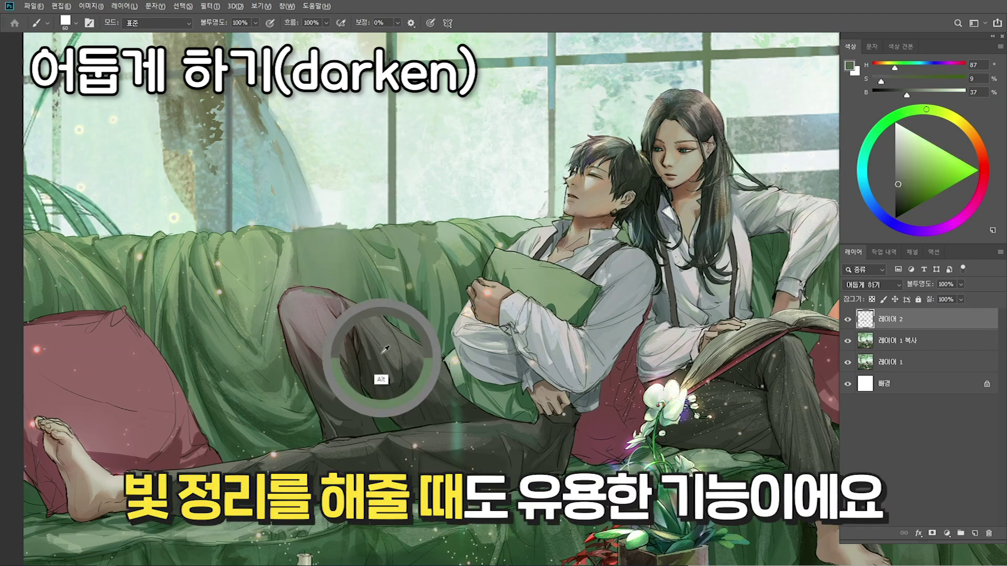
{"action": "mouse_move", "coordinate": [310, 323]}
{"action": "left_mouse_down"}
{"action": "mouse_move", "coordinate": [311, 366]}
{"action": "mouse_move", "coordinate": [296, 318]}
{"action": "mouse_move", "coordinate": [312, 303]}
{"action": "mouse_move", "coordinate": [302, 292]}
{"action": "mouse_move", "coordinate": [351, 328]}
{"action": "mouse_move", "coordinate": [402, 344]}
{"action": "left_mouse_up"}
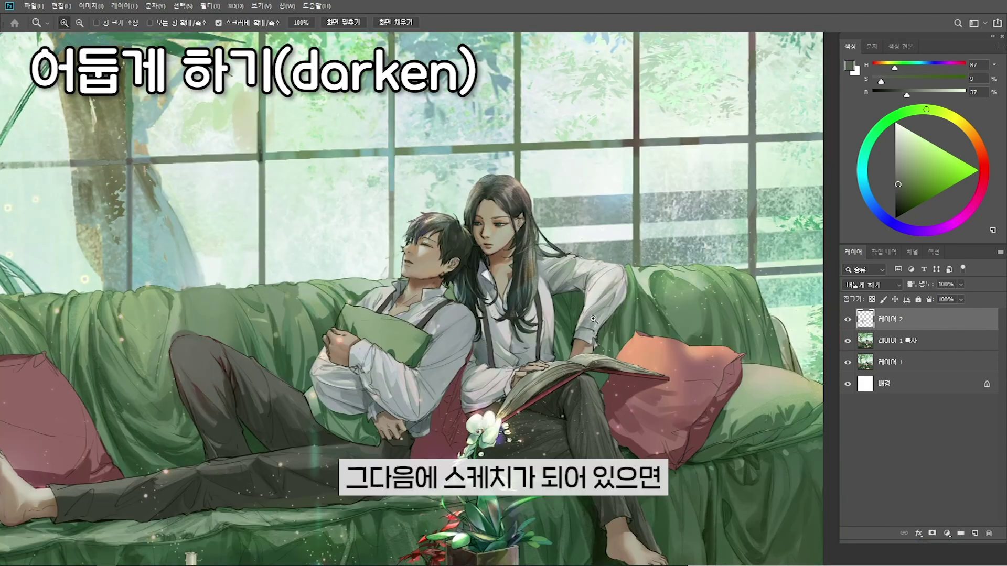
Reduce the brush size, sample a shirt grey, and darken the light parts of the woman's collar while preserving the line art
{"action": "left_click_drag", "start_coordinate": [524, 294], "coordinate": [618, 283]}
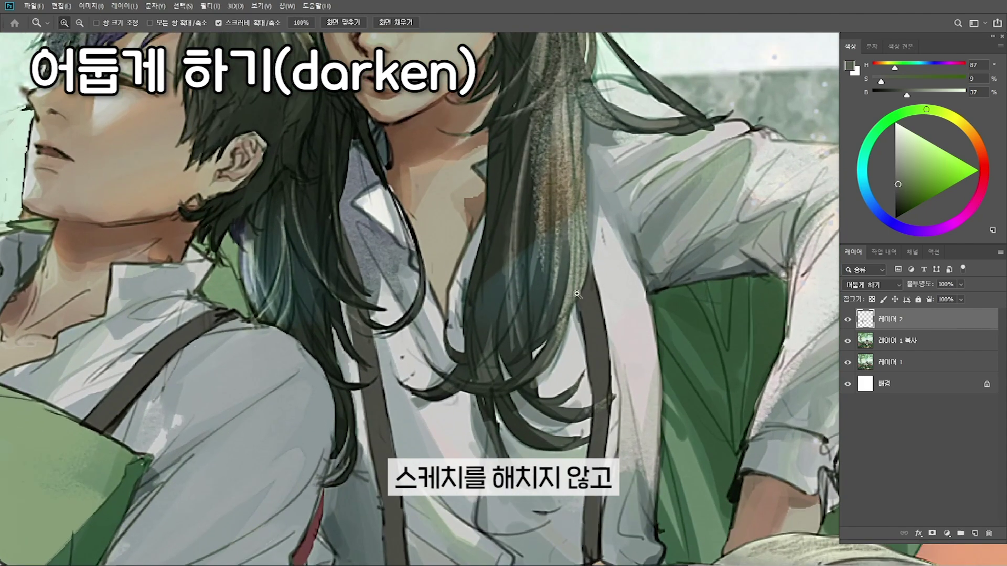
{"action": "key", "text": "bracketleft"}
{"action": "key", "text": "bracketleft"}
{"action": "key", "text": "bracketleft"}
{"action": "key", "text": "bracketleft"}
{"action": "key", "text": "bracketleft"}
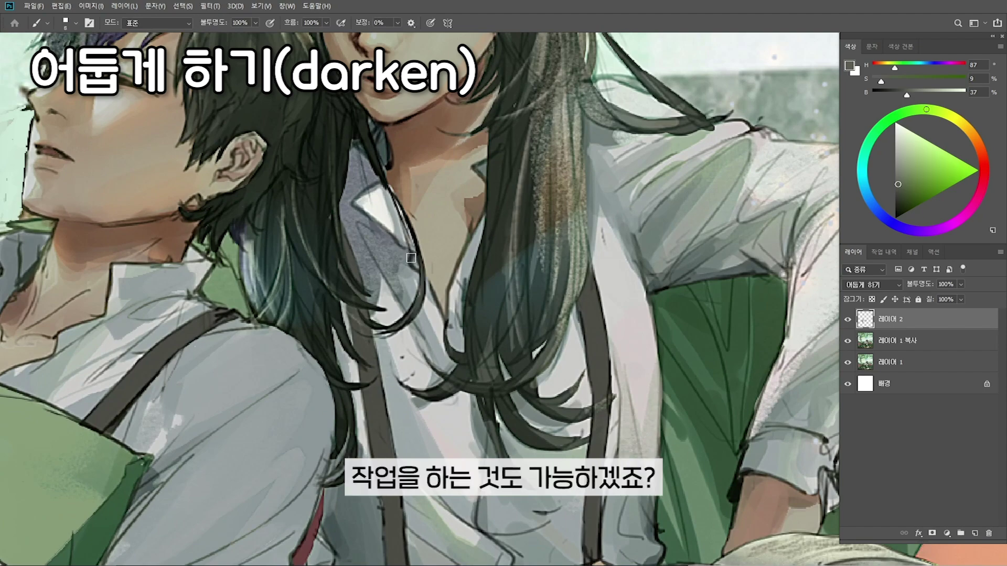
{"action": "left_click", "coordinate": [434, 327], "text": "alt"}
Switch 레이어 2 to 표준 (Normal), erase paint around the woman's collar, and return the layer to 어둡게 하기 (Darken)
{"action": "left_click", "coordinate": [898, 285]}
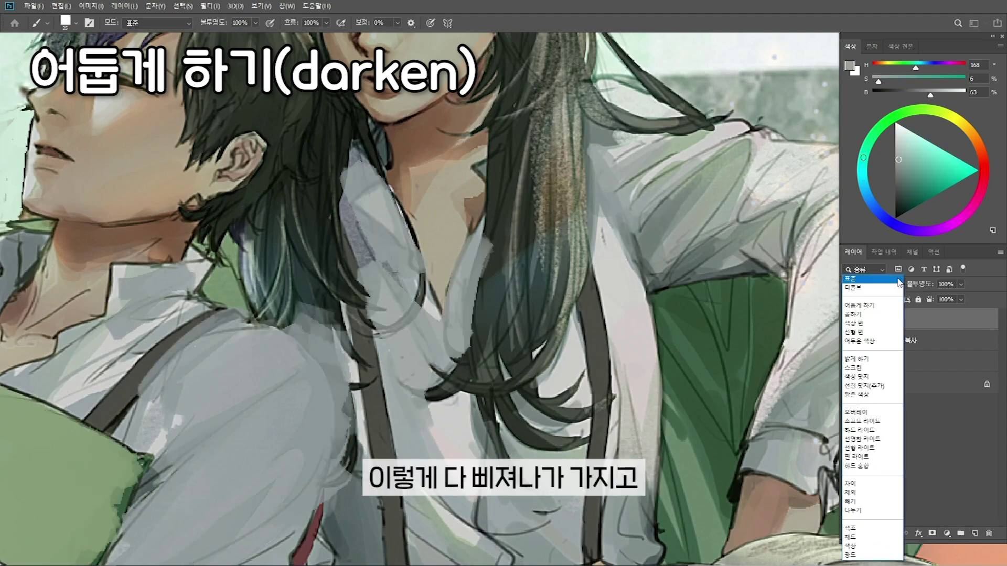
{"action": "left_click", "coordinate": [898, 281]}
{"action": "key", "text": "e"}
{"action": "mouse_move", "coordinate": [359, 149]}
{"action": "left_mouse_down"}
{"action": "mouse_move", "coordinate": [340, 173]}
{"action": "mouse_move", "coordinate": [336, 225]}
{"action": "mouse_move", "coordinate": [396, 262]}
{"action": "left_mouse_up"}
{"action": "left_click", "coordinate": [886, 284]}
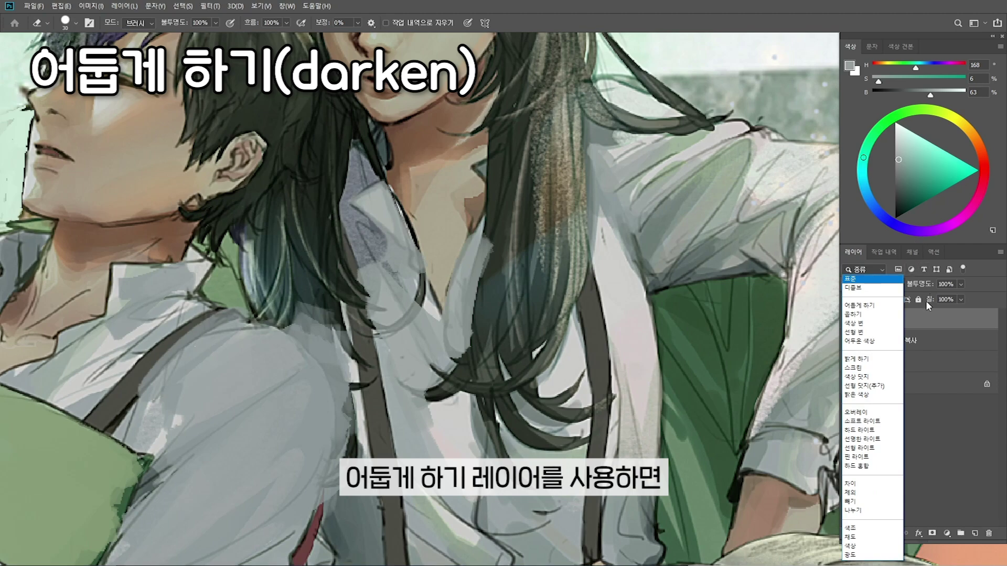
{"action": "left_click", "coordinate": [859, 305]}
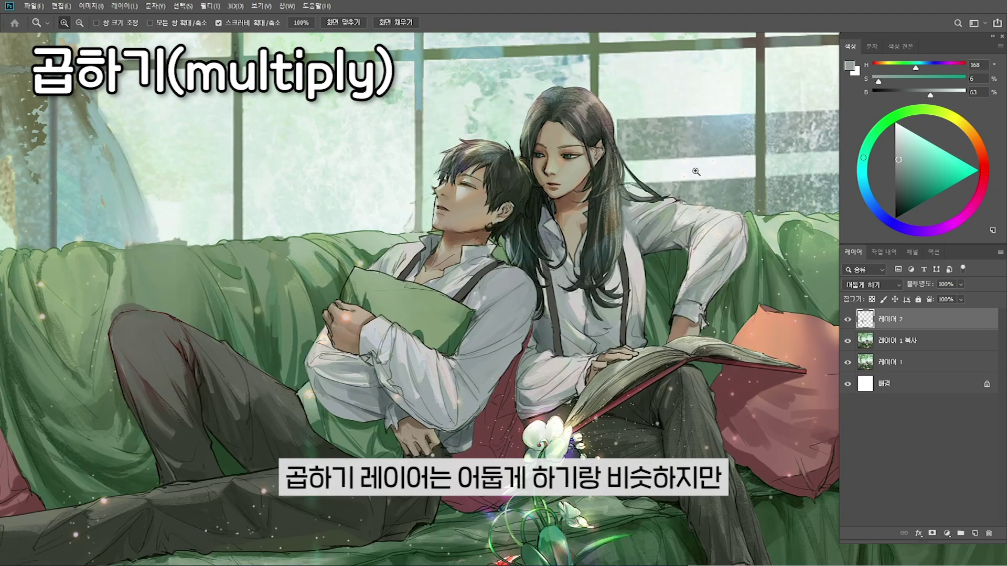
Set 레이어 2 to the 곱하기 (Multiply) blend mode and erase the existing paint on it
{"action": "left_click", "coordinate": [898, 286]}
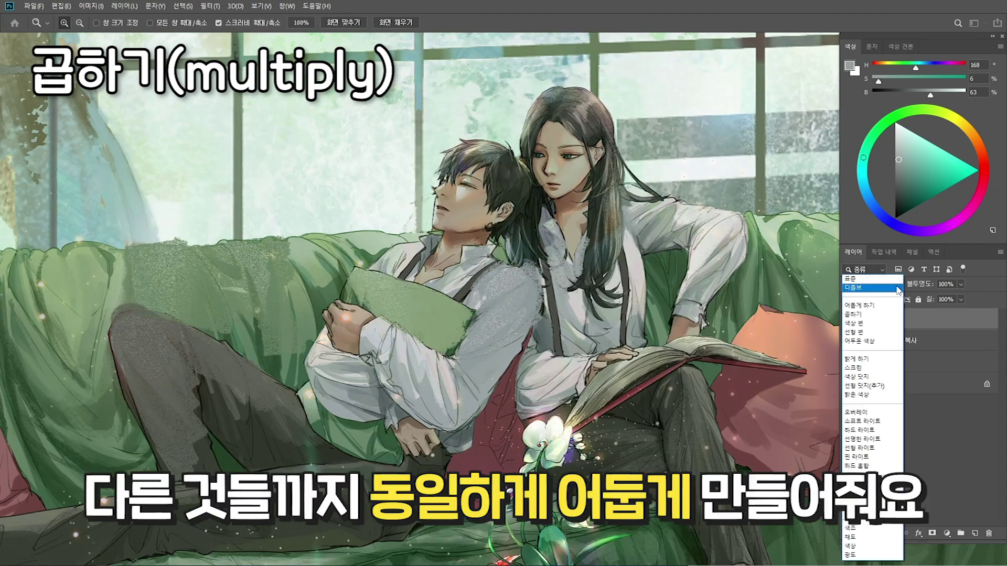
{"action": "left_click", "coordinate": [895, 317]}
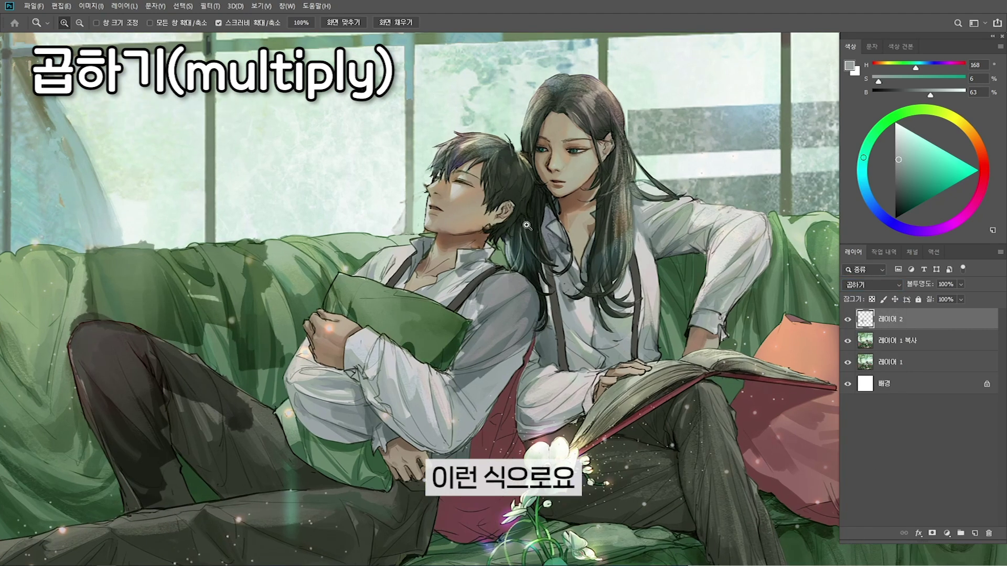
{"action": "key", "text": "e"}
{"action": "mouse_move", "coordinate": [551, 314]}
{"action": "left_mouse_down"}
{"action": "mouse_move", "coordinate": [341, 294]}
{"action": "mouse_move", "coordinate": [288, 210]}
{"action": "left_mouse_up"}
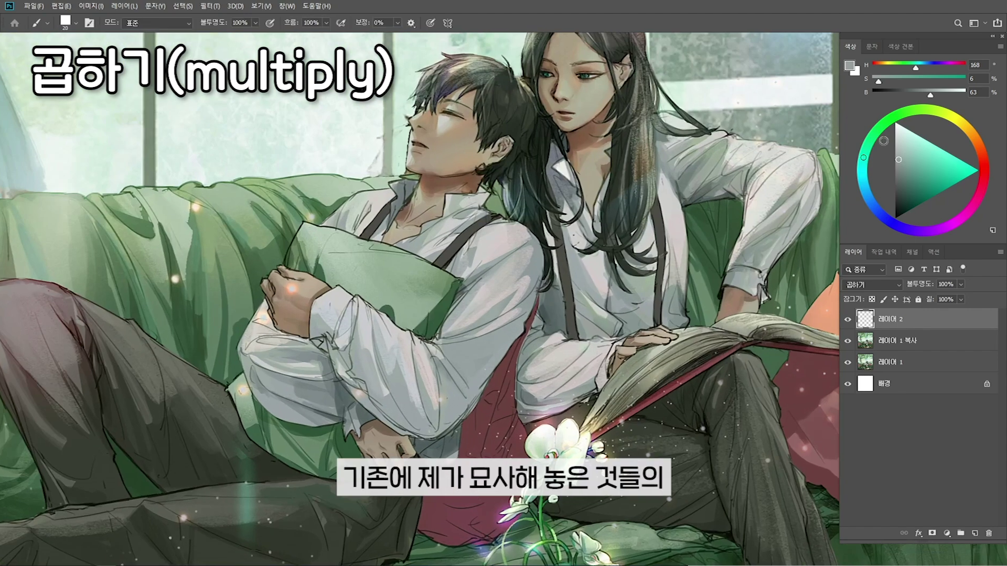
Choose a lighter grey-green (H 168, S 9, B 76) and try broad Multiply strokes over the figures' clothing
{"action": "left_click", "coordinate": [901, 149]}
{"action": "key", "text": "]"}
{"action": "key", "text": "]"}
{"action": "key", "text": "]"}
{"action": "mouse_move", "coordinate": [533, 327]}
{"action": "left_mouse_down"}
{"action": "mouse_move", "coordinate": [491, 389]}
{"action": "mouse_move", "coordinate": [505, 418]}
{"action": "mouse_move", "coordinate": [541, 398]}
{"action": "mouse_move", "coordinate": [566, 359]}
{"action": "mouse_move", "coordinate": [578, 407]}
{"action": "left_mouse_up"}
{"action": "mouse_move", "coordinate": [474, 415]}
{"action": "left_mouse_down"}
{"action": "mouse_move", "coordinate": [428, 519]}
{"action": "mouse_move", "coordinate": [451, 535]}
{"action": "mouse_move", "coordinate": [433, 551]}
{"action": "left_mouse_up"}
{"action": "left_click_drag", "start_coordinate": [624, 329], "coordinate": [599, 312]}
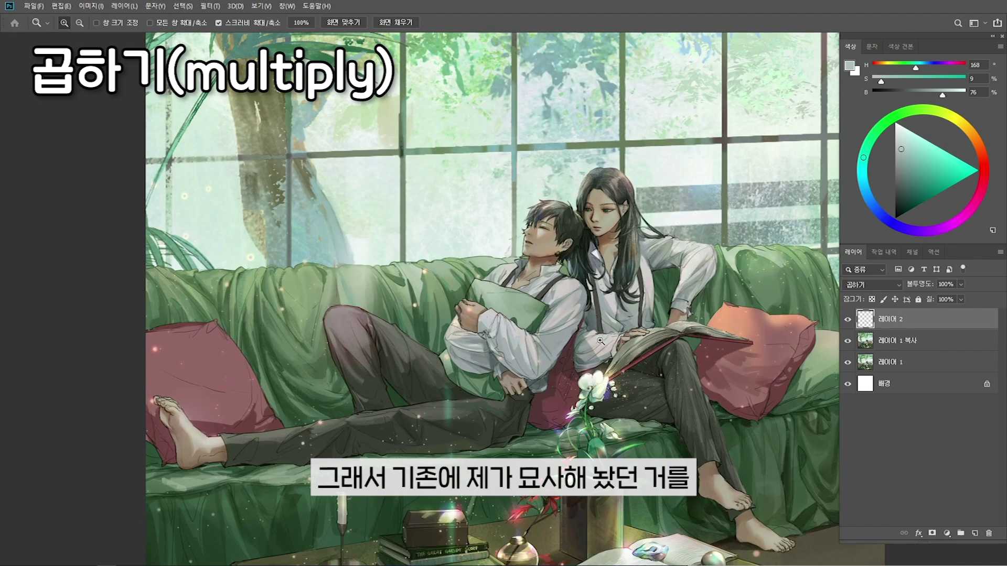
{"action": "left_click_drag", "start_coordinate": [575, 351], "coordinate": [613, 349]}
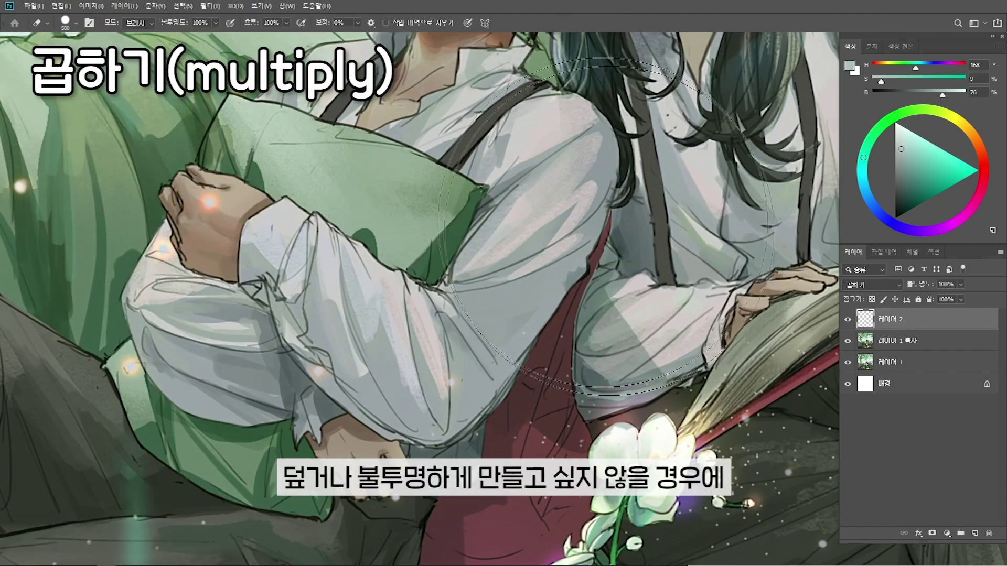
{"action": "left_click_drag", "start_coordinate": [627, 324], "coordinate": [603, 172]}
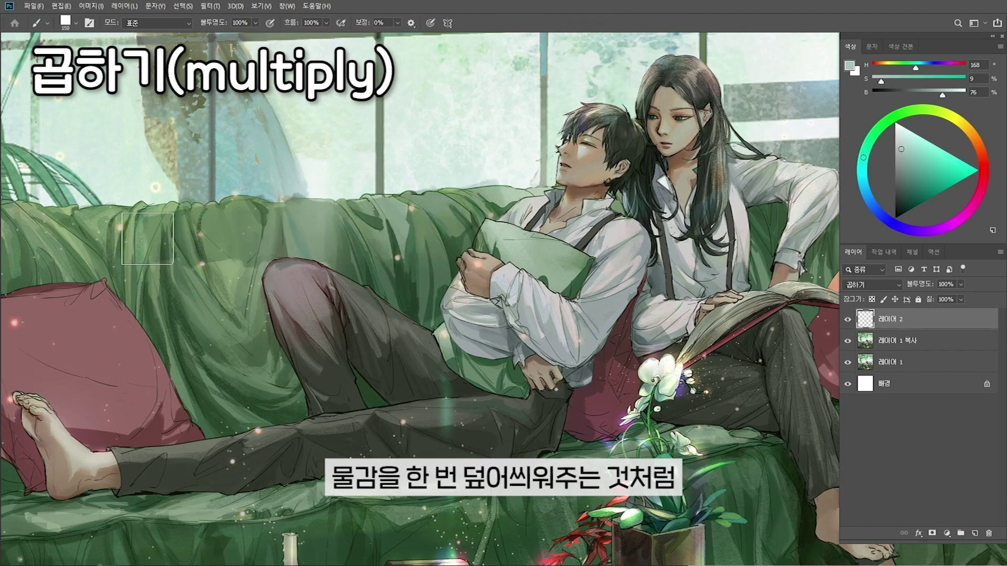
Paint Multiply shadows over the green sofa's folds, adjusting the brush size for the narrower areas
{"action": "key", "text": "bracketleft"}
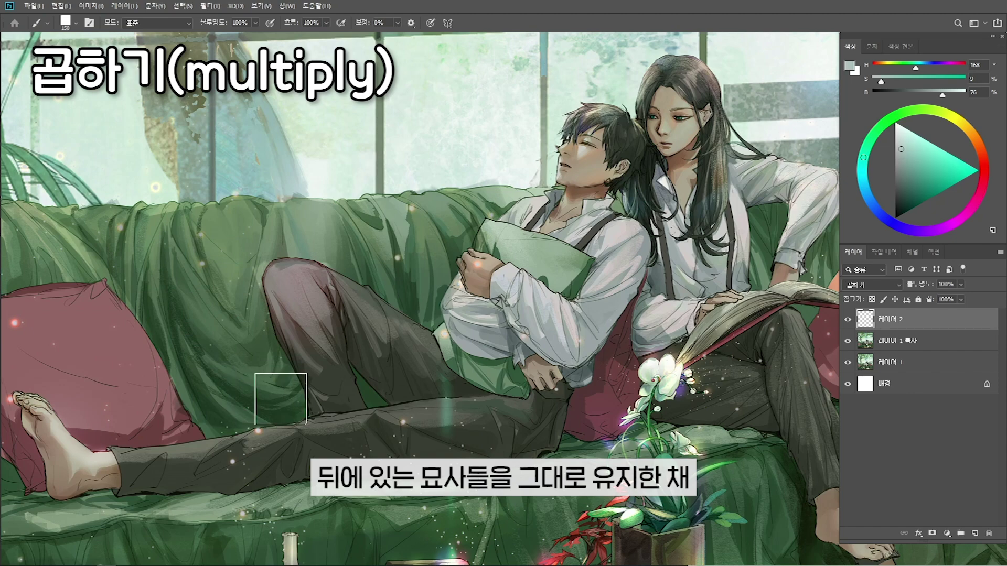
{"action": "key", "text": "bracketleft"}
{"action": "key", "text": "bracketleft"}
{"action": "key", "text": "bracketleft"}
{"action": "key", "text": "bracketleft"}
{"action": "key", "text": "bracketleft"}
{"action": "key", "text": "bracketleft"}
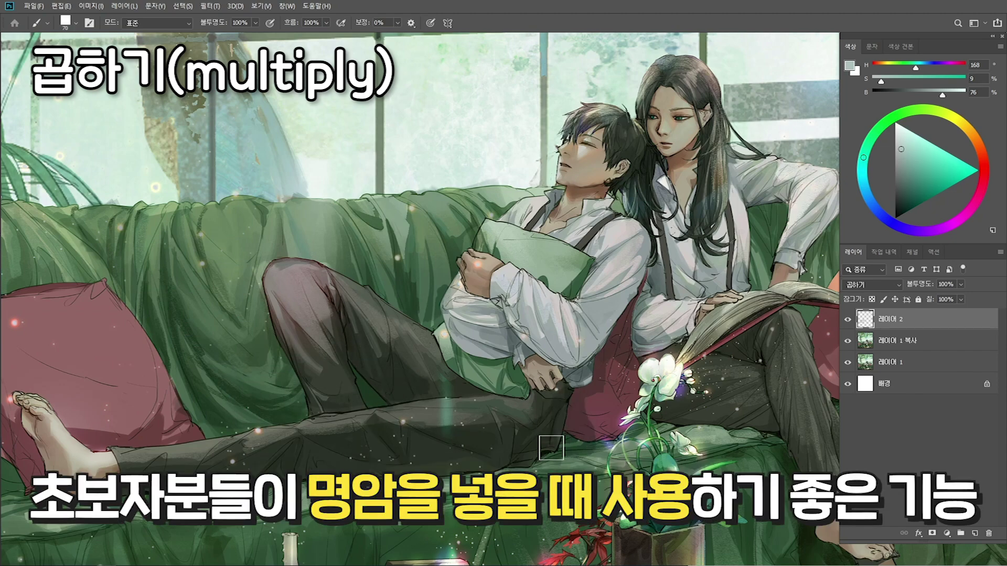
{"action": "key", "text": "bracketright"}
{"action": "key", "text": "bracketright"}
{"action": "key", "text": "bracketleft"}
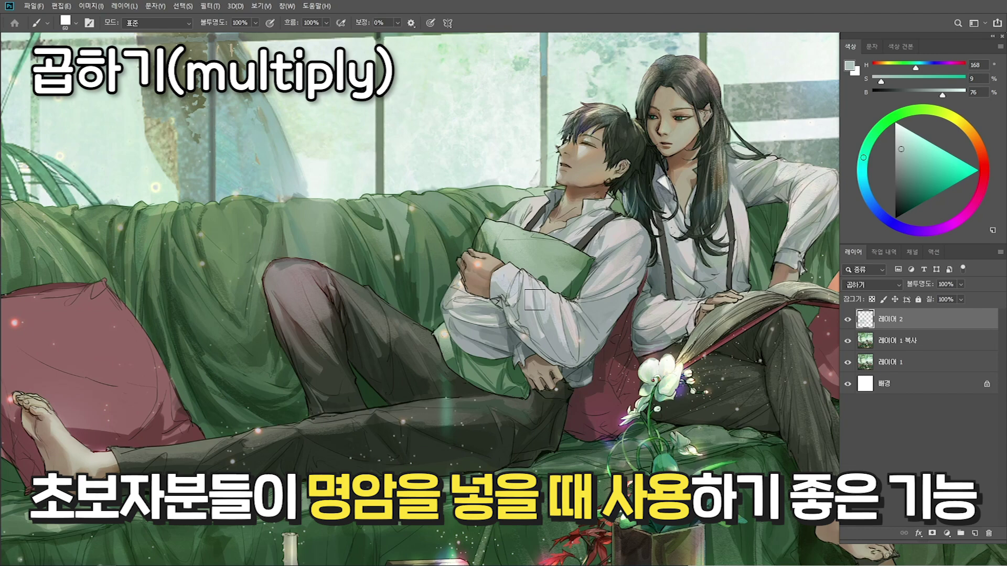
Paint Multiply shadows on the dark face of the square flower vase and around the small round vase on the table
{"action": "key", "text": "ctrl+space"}
{"action": "left_click_drag", "start_coordinate": [493, 258], "coordinate": [424, 262]}
{"action": "left_click_drag", "start_coordinate": [535, 349], "coordinate": [586, 333]}
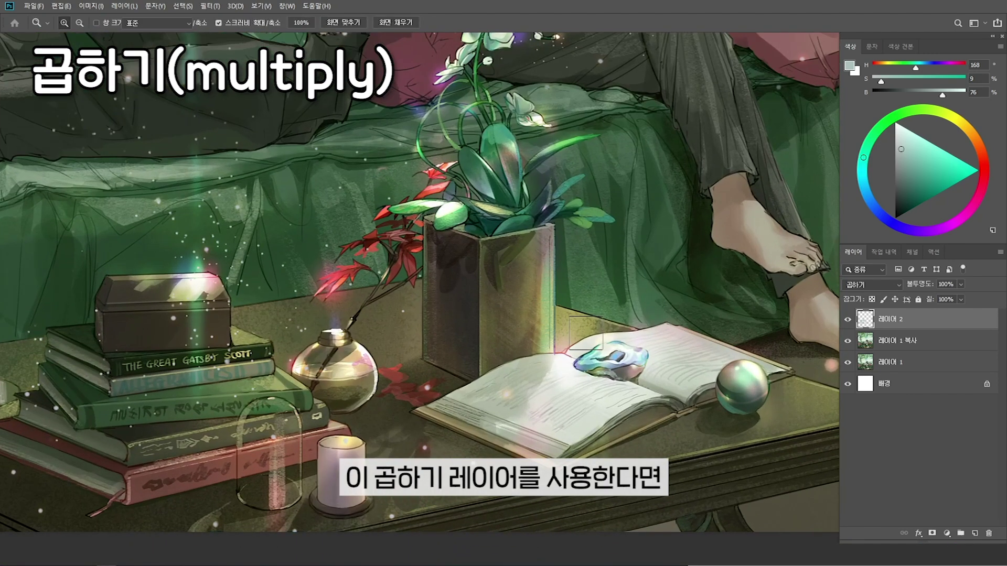
{"action": "mouse_move", "coordinate": [433, 310]}
{"action": "left_mouse_down"}
{"action": "mouse_move", "coordinate": [447, 250]}
{"action": "mouse_move", "coordinate": [461, 294]}
{"action": "mouse_move", "coordinate": [454, 355]}
{"action": "mouse_move", "coordinate": [454, 309]}
{"action": "left_mouse_up"}
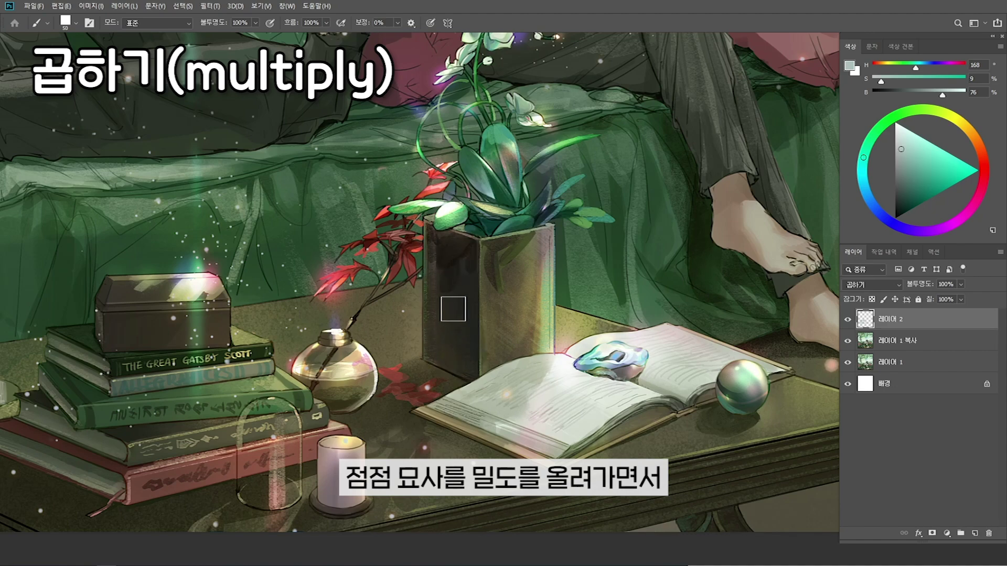
{"action": "mouse_move", "coordinate": [332, 389]}
{"action": "left_mouse_down"}
{"action": "mouse_move", "coordinate": [331, 368]}
{"action": "mouse_move", "coordinate": [350, 388]}
{"action": "left_mouse_up"}
{"action": "key", "text": "ctrl+space"}
{"action": "mouse_move", "coordinate": [443, 367]}
{"action": "left_mouse_down"}
{"action": "mouse_move", "coordinate": [437, 389]}
{"action": "mouse_move", "coordinate": [360, 389]}
{"action": "left_mouse_up"}
{"action": "left_click_drag", "start_coordinate": [466, 123], "coordinate": [503, 122]}
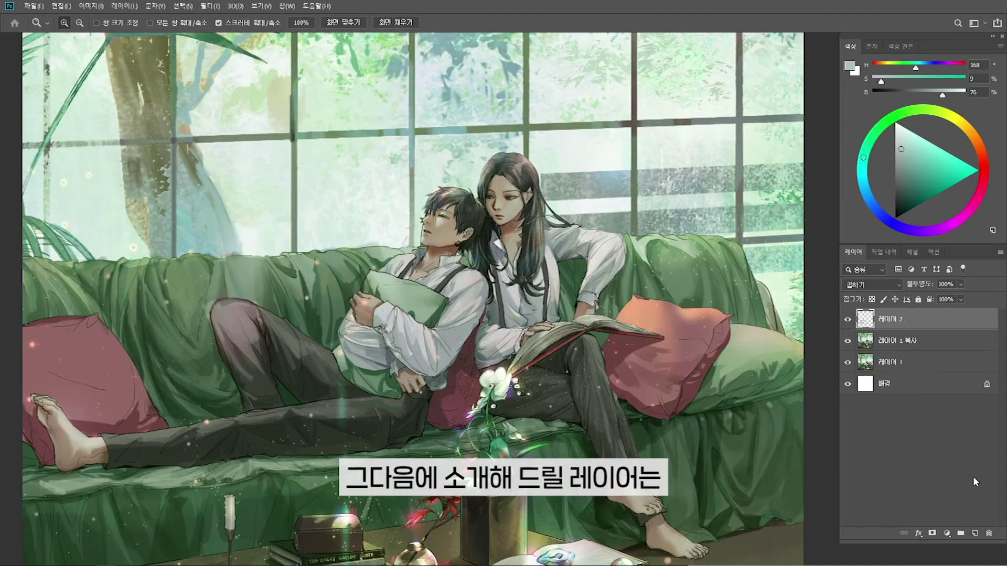
Create a new layer above 레이어 2 and set its blend mode to 밝게 하기 (Lighten)
{"action": "left_click", "coordinate": [975, 534]}
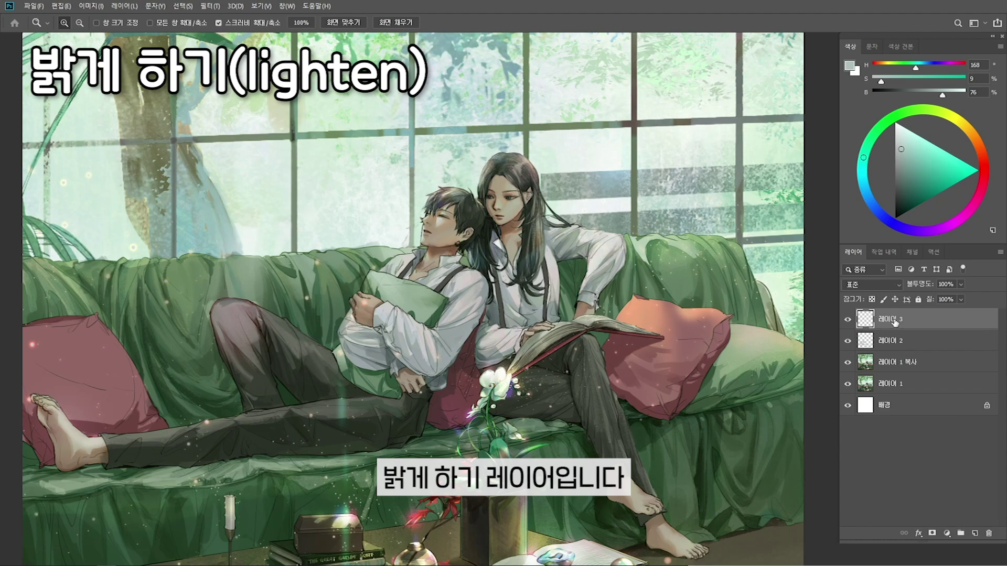
{"action": "left_click", "coordinate": [868, 284]}
{"action": "left_click", "coordinate": [866, 374]}
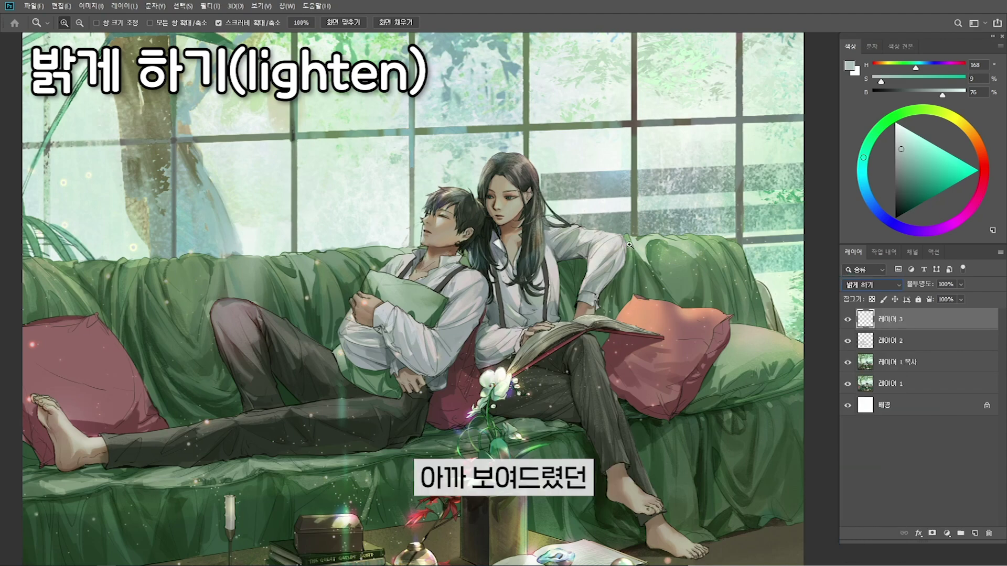
Sample a light skin tone (H 36, S 28, B 69) from the woman's forehead and reduce the brush size for her face
{"action": "left_click", "coordinate": [497, 236]}
{"action": "key", "text": "b"}
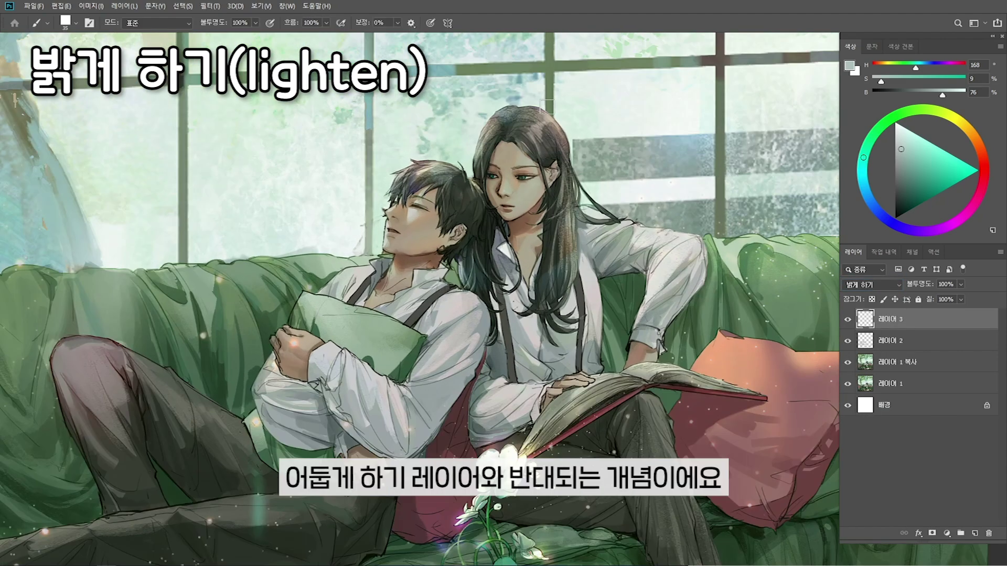
{"action": "key", "text": "z"}
{"action": "left_click", "coordinate": [507, 167]}
{"action": "left_click", "coordinate": [507, 167]}
{"action": "key", "text": "b"}
{"action": "left_click", "coordinate": [508, 131], "text": "alt"}
{"action": "key", "text": "["}
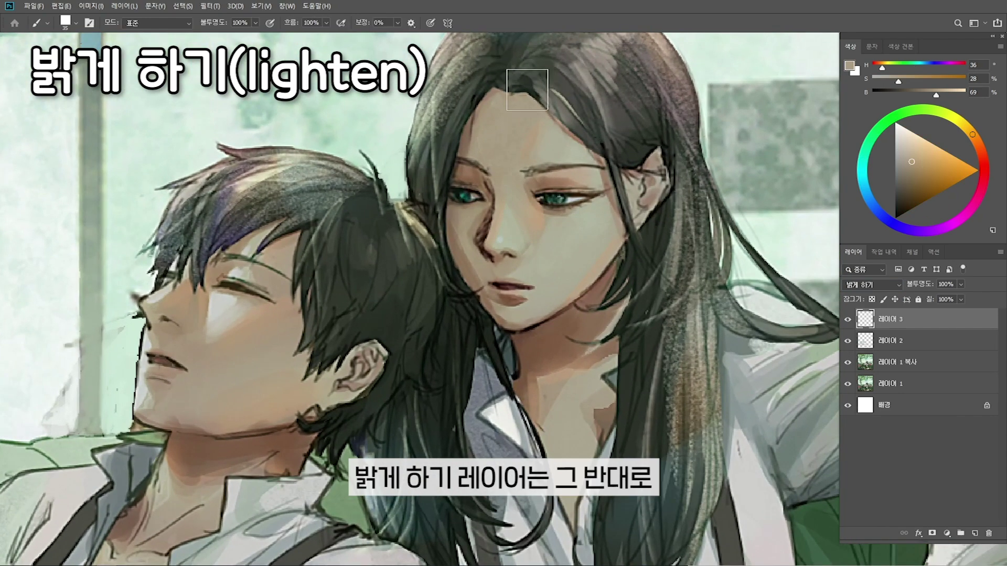
Sample skin tones across the woman's face and lighten its shaded side with a size 15 brush, ending on H 42, S 22, B 65
{"action": "left_click", "coordinate": [532, 217], "text": "alt"}
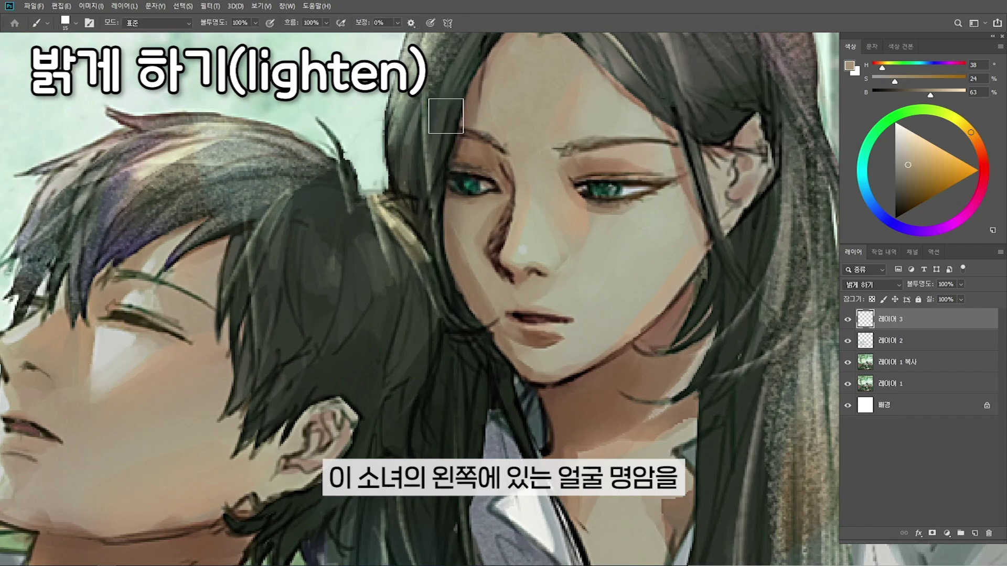
{"action": "left_click", "coordinate": [475, 264], "text": "alt"}
{"action": "key", "text": "["}
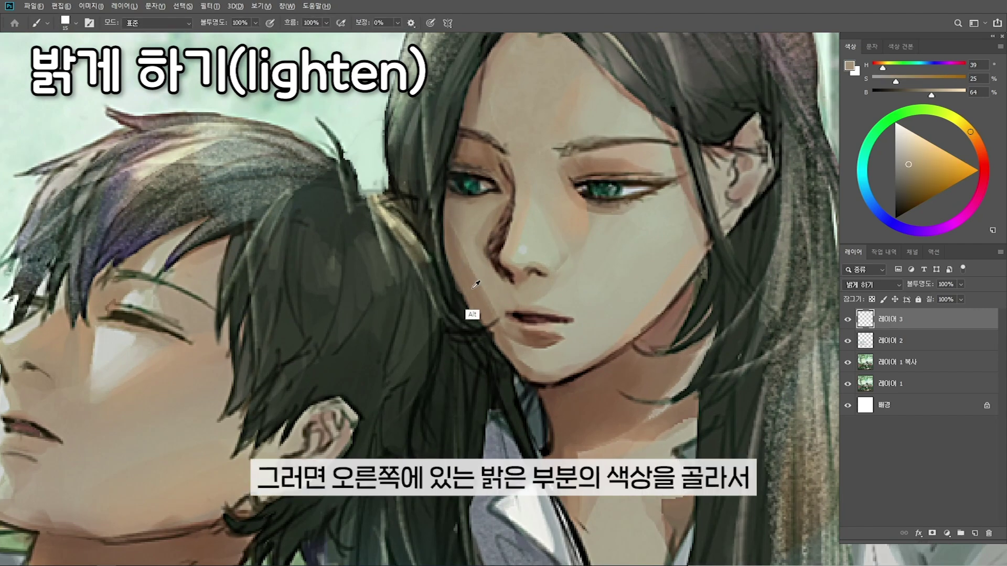
{"action": "left_click", "coordinate": [477, 311], "text": "alt"}
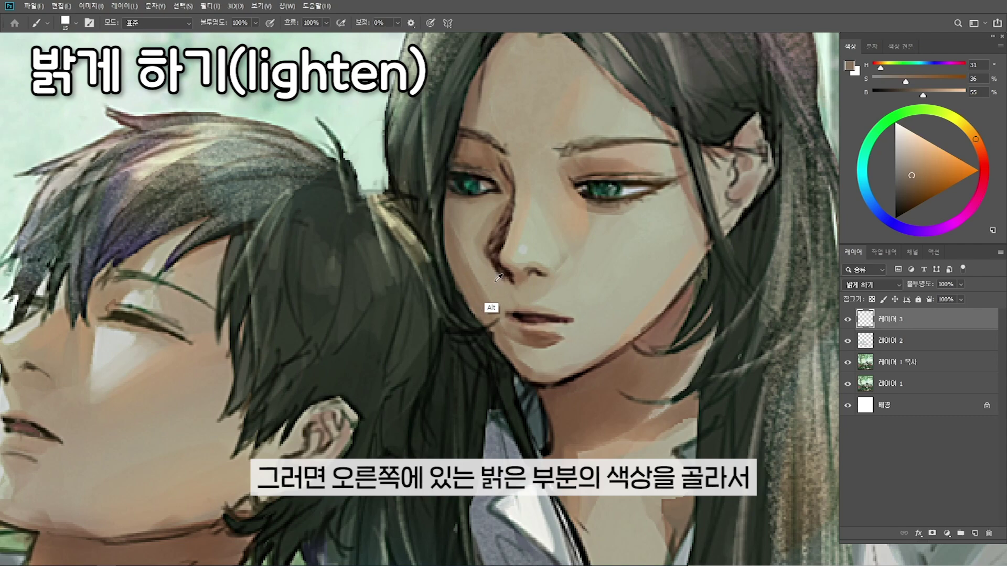
{"action": "left_click", "coordinate": [553, 192], "text": "alt"}
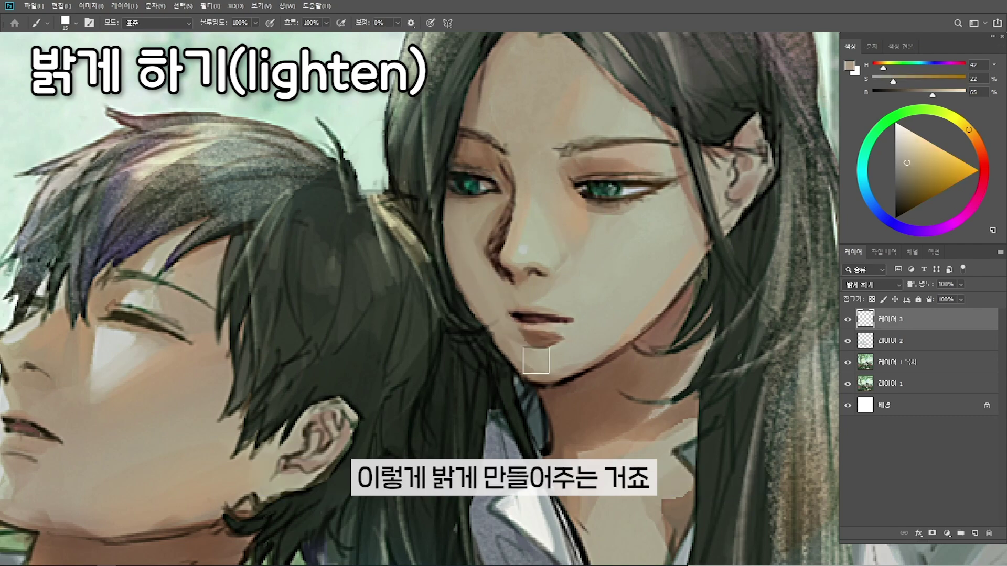
Enlarge the brush to 25, try a Lighten stroke over the woman's bright cheek, and undo it
{"action": "scroll", "coordinate": [496, 270], "scroll_direction": "down", "scroll_amount": 2}
{"action": "key", "text": "]"}
{"action": "key", "text": "]"}
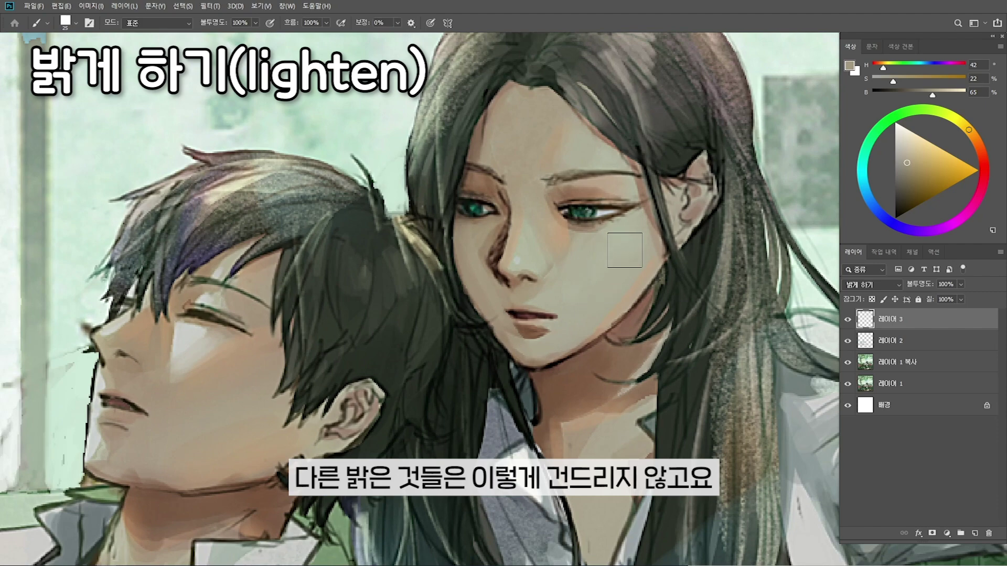
{"action": "mouse_move", "coordinate": [655, 228]}
{"action": "left_mouse_down"}
{"action": "mouse_move", "coordinate": [657, 208]}
{"action": "mouse_move", "coordinate": [644, 235]}
{"action": "left_mouse_up"}
{"action": "key", "text": "ctrl+z"}
Sample a shirt grey (H 162, S 6, B 64) and lighten the woman's shaded upper sleeve with a larger brush
{"action": "left_click_drag", "start_coordinate": [569, 197], "coordinate": [509, 210]}
{"action": "left_click_drag", "start_coordinate": [662, 326], "coordinate": [613, 280]}
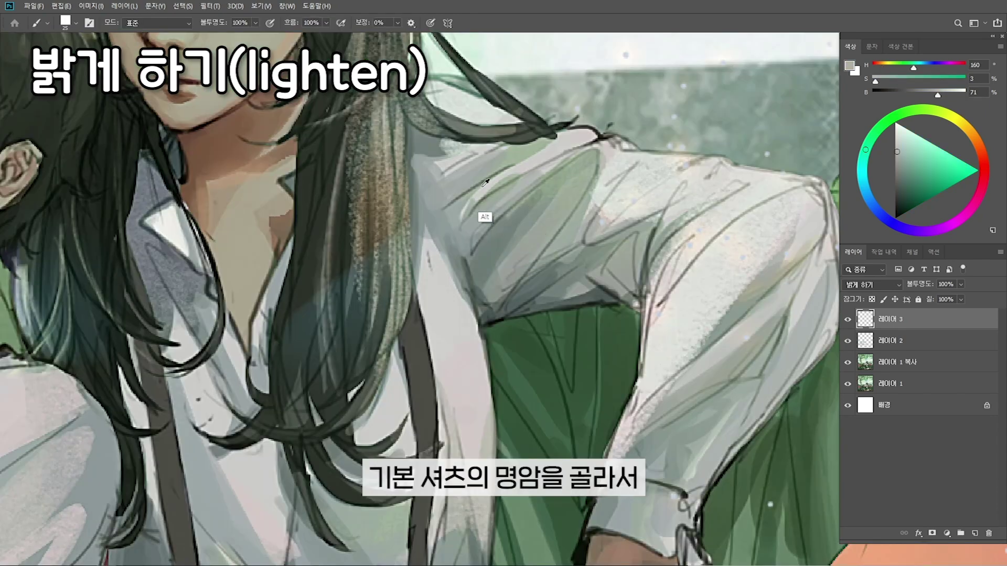
{"action": "left_click", "coordinate": [441, 206], "text": "alt"}
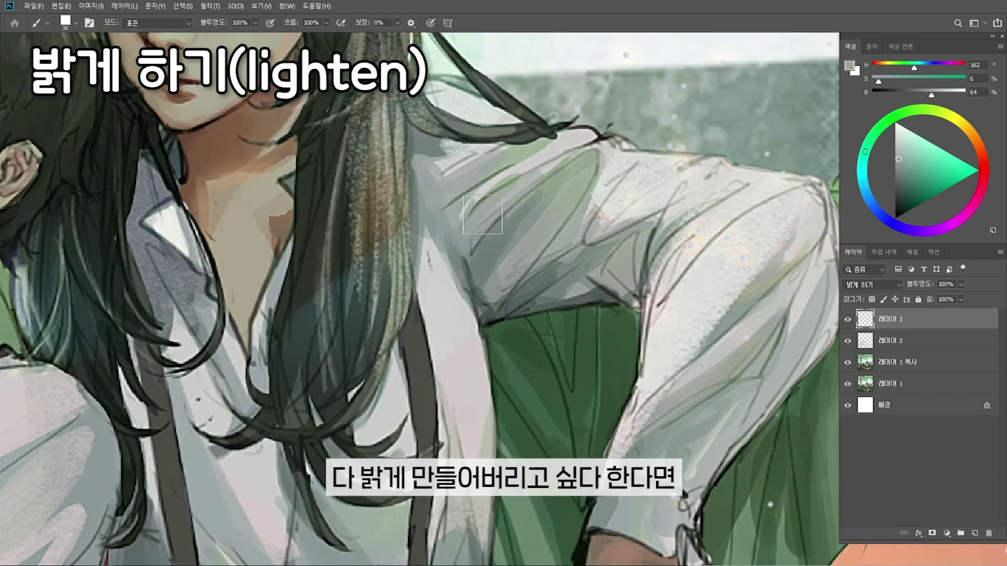
{"action": "left_click", "coordinate": [444, 205], "text": "alt"}
{"action": "key", "text": "bracketleft"}
{"action": "key", "text": "bracketright"}
{"action": "key", "text": "bracketright"}
{"action": "key", "text": "bracketright"}
{"action": "key", "text": "bracketright"}
{"action": "key", "text": "bracketright"}
{"action": "key", "text": "bracketright"}
{"action": "mouse_move", "coordinate": [487, 206]}
{"action": "left_mouse_down"}
{"action": "mouse_move", "coordinate": [593, 232]}
{"action": "mouse_move", "coordinate": [526, 271]}
{"action": "left_mouse_up"}
{"action": "mouse_move", "coordinate": [647, 206]}
{"action": "left_mouse_down"}
{"action": "mouse_move", "coordinate": [742, 213]}
{"action": "mouse_move", "coordinate": [737, 266]}
{"action": "mouse_move", "coordinate": [710, 315]}
{"action": "mouse_move", "coordinate": [719, 356]}
{"action": "mouse_move", "coordinate": [796, 323]}
{"action": "mouse_move", "coordinate": [716, 367]}
{"action": "mouse_move", "coordinate": [653, 443]}
{"action": "mouse_move", "coordinate": [741, 194]}
{"action": "left_mouse_up"}
Sample a neutral grey (H 0, S 0, B 72) and lighten the dark folds on the man's forearm sleeve
{"action": "key", "text": "z"}
{"action": "mouse_move", "coordinate": [787, 236]}
{"action": "left_mouse_down"}
{"action": "mouse_move", "coordinate": [577, 278]}
{"action": "mouse_move", "coordinate": [530, 304]}
{"action": "left_mouse_up"}
{"action": "key", "text": "b"}
{"action": "left_click", "coordinate": [523, 424], "text": "alt"}
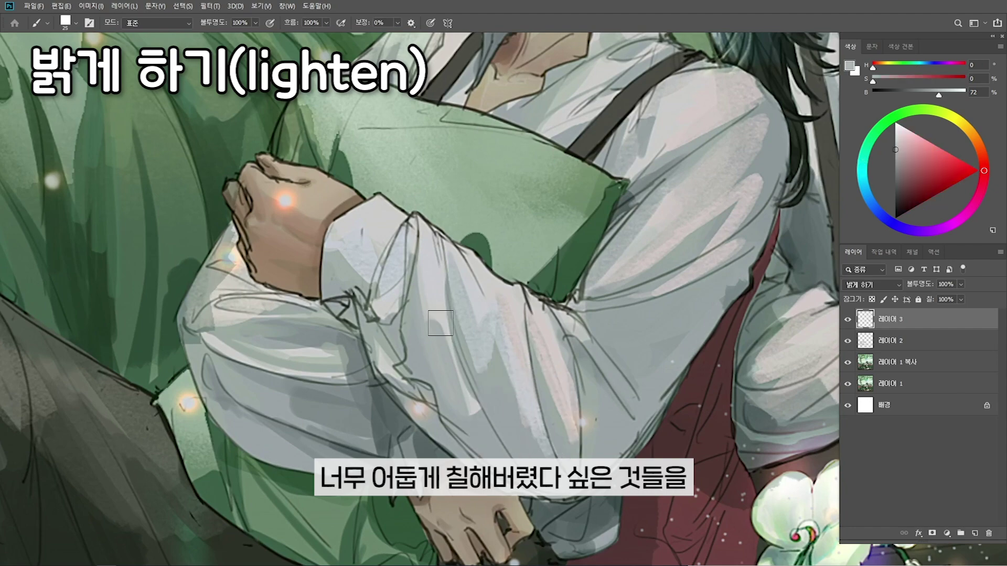
{"action": "mouse_move", "coordinate": [383, 293]}
{"action": "left_mouse_down"}
{"action": "mouse_move", "coordinate": [462, 361]}
{"action": "mouse_move", "coordinate": [467, 346]}
{"action": "left_mouse_up"}
Sample shirt greys H 82, S 4, B 75 and H 143, S 8, B 64 and even out the remaining sleeve shadows on the man's shirt
{"action": "key", "text": "z"}
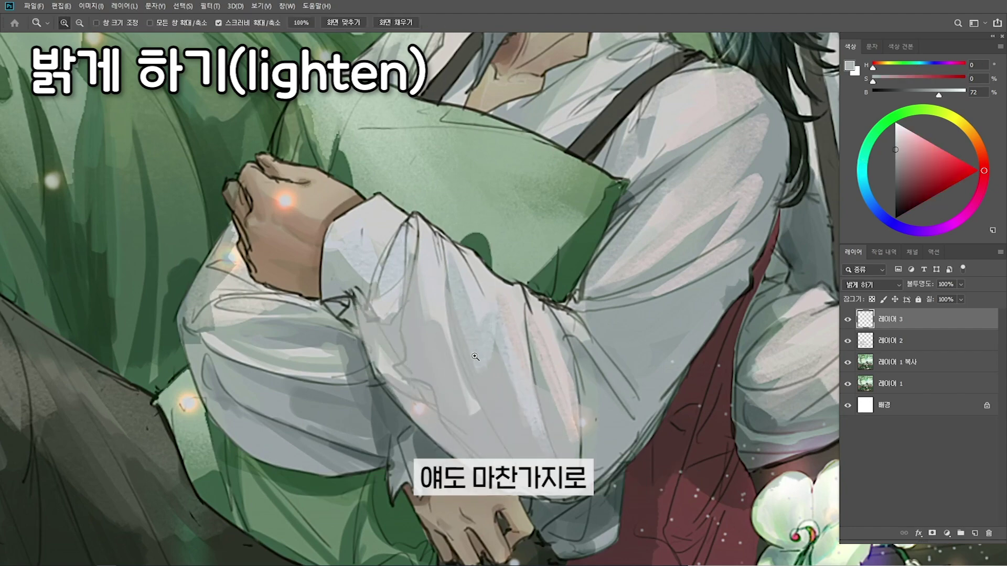
{"action": "key", "text": "ctrl+0"}
{"action": "key", "text": "b"}
{"action": "left_click", "coordinate": [563, 336], "text": "alt"}
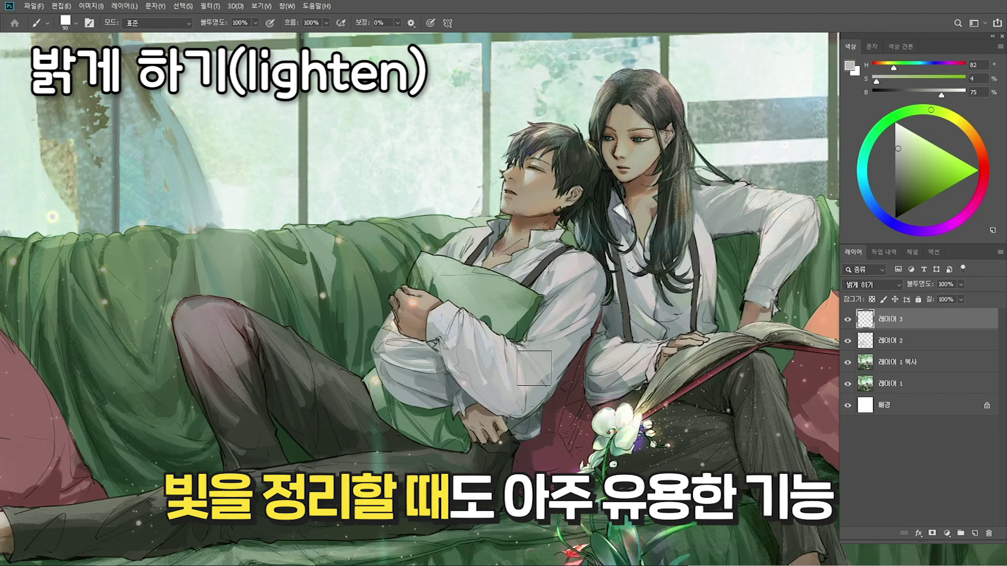
{"action": "key", "text": "z"}
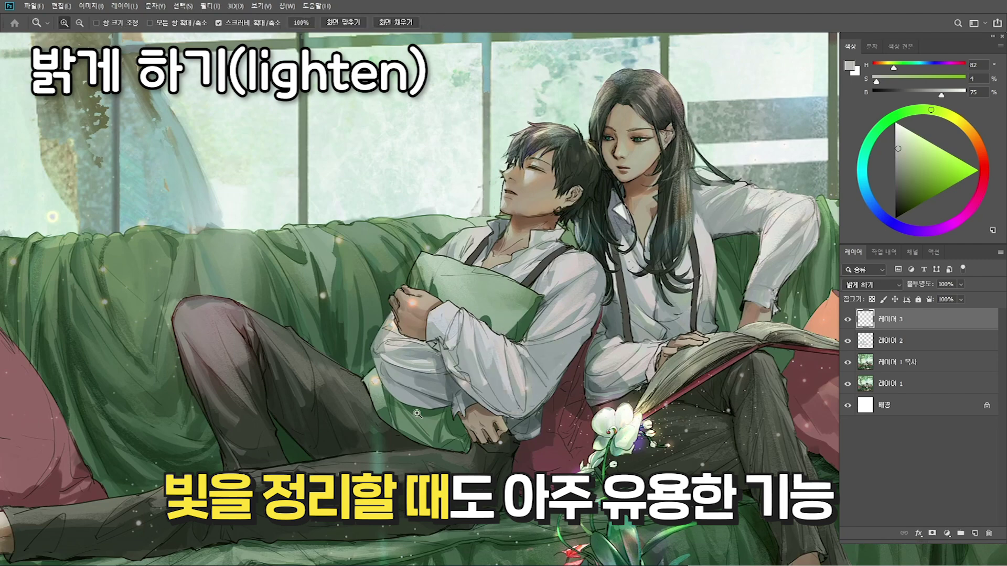
{"action": "left_click", "coordinate": [422, 411]}
{"action": "key", "text": "b"}
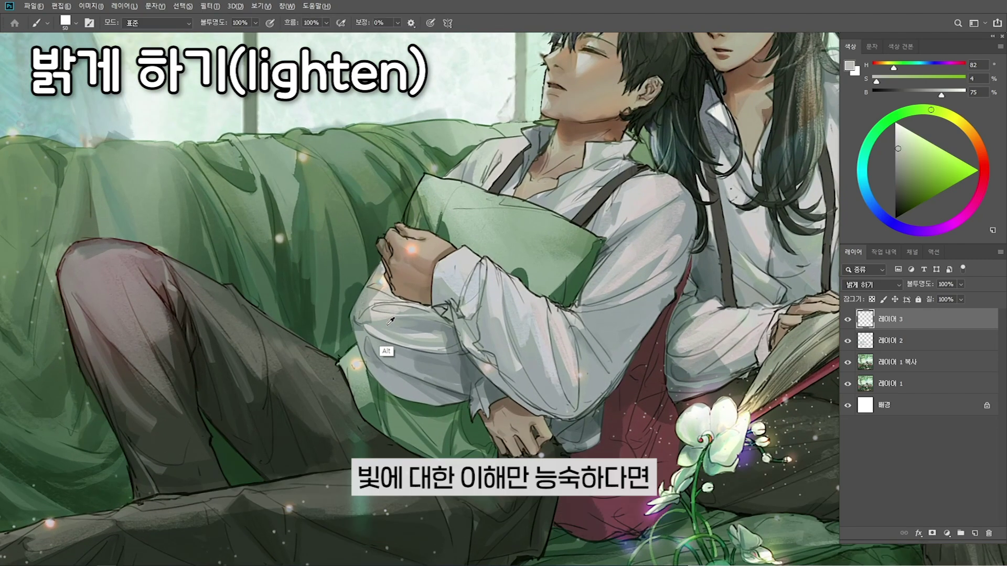
{"action": "left_click", "coordinate": [382, 348], "text": "alt"}
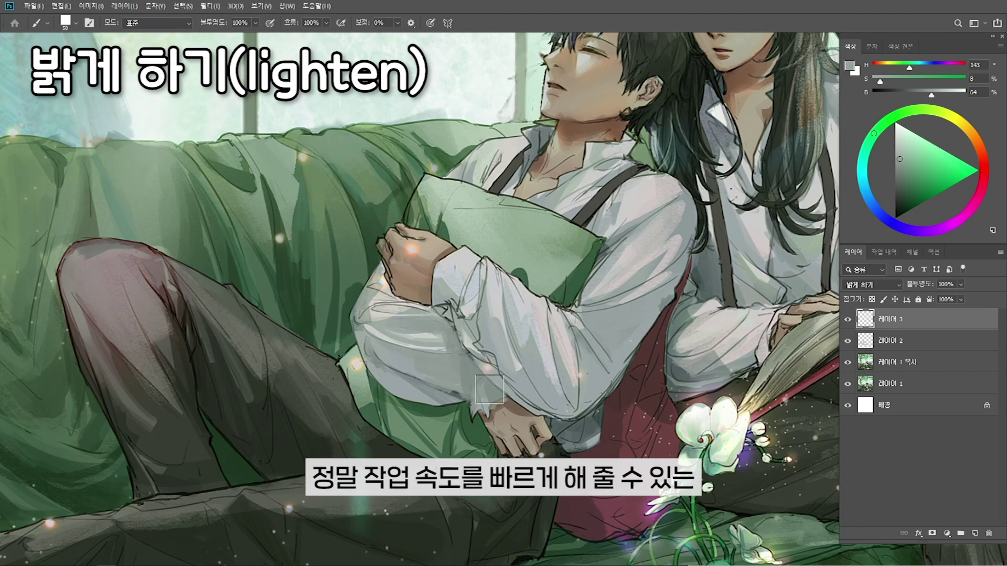
Sample a skin tone (H 28, S 36, B 58) and lighten the shadows on the man's face
{"action": "key", "text": "z"}
{"action": "left_click", "coordinate": [415, 287], "text": "alt"}
{"action": "left_click", "coordinate": [536, 192]}
{"action": "key", "text": "b"}
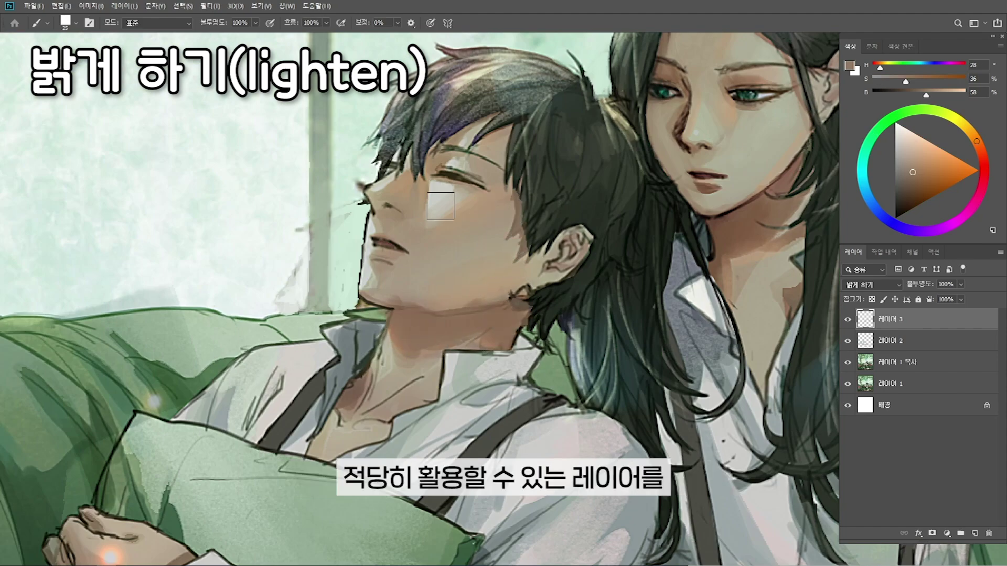
{"action": "key", "text": "e"}
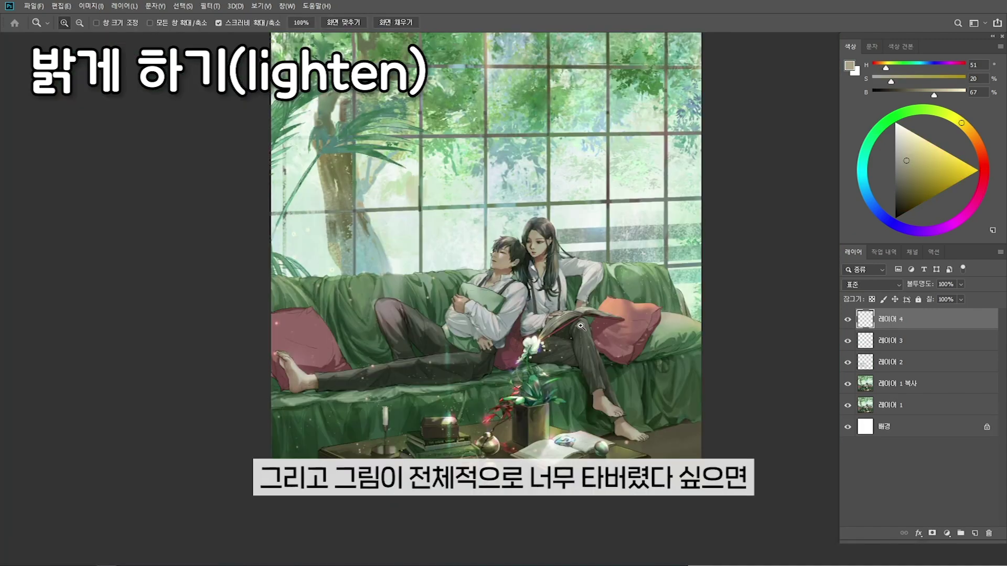
Fill 레이어 4 with dark blue (H 216, S 60, B 38) and set its blend mode to 밝게 하기 (Lighten)
{"action": "key", "text": "ctrl+plus"}
{"action": "key", "text": "b"}
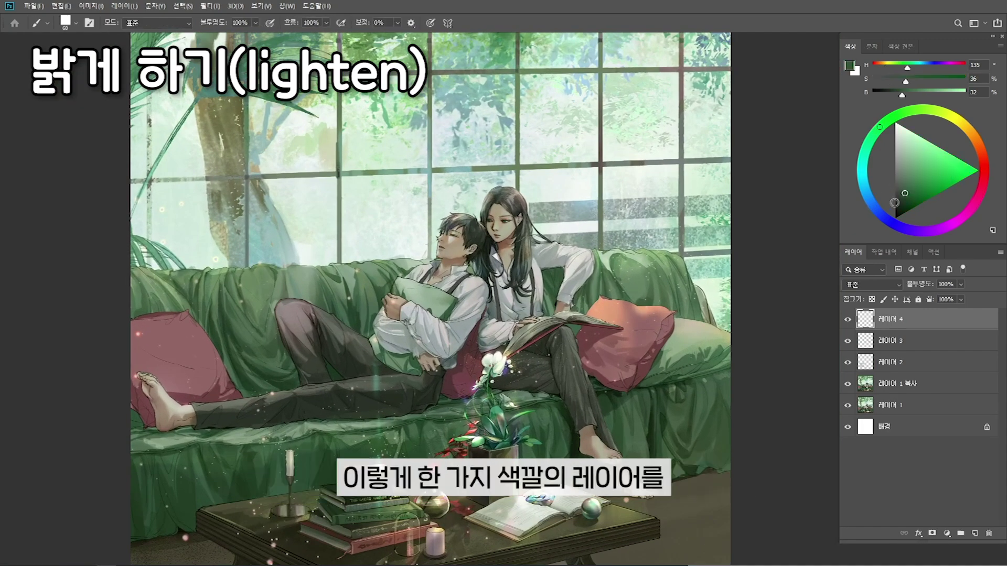
{"action": "left_click", "coordinate": [873, 206]}
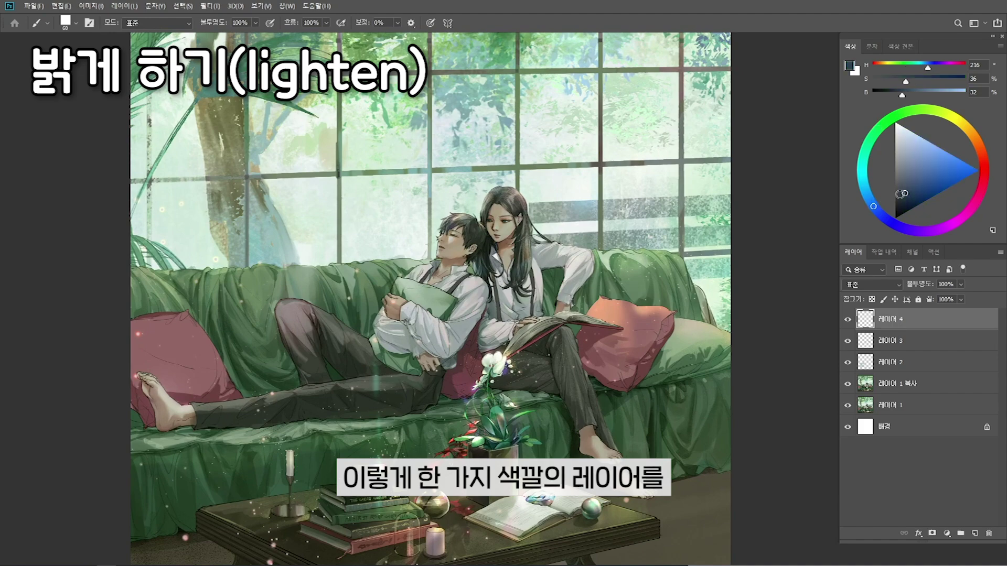
{"action": "left_click", "coordinate": [914, 192]}
{"action": "key", "text": "alt+BackSpace"}
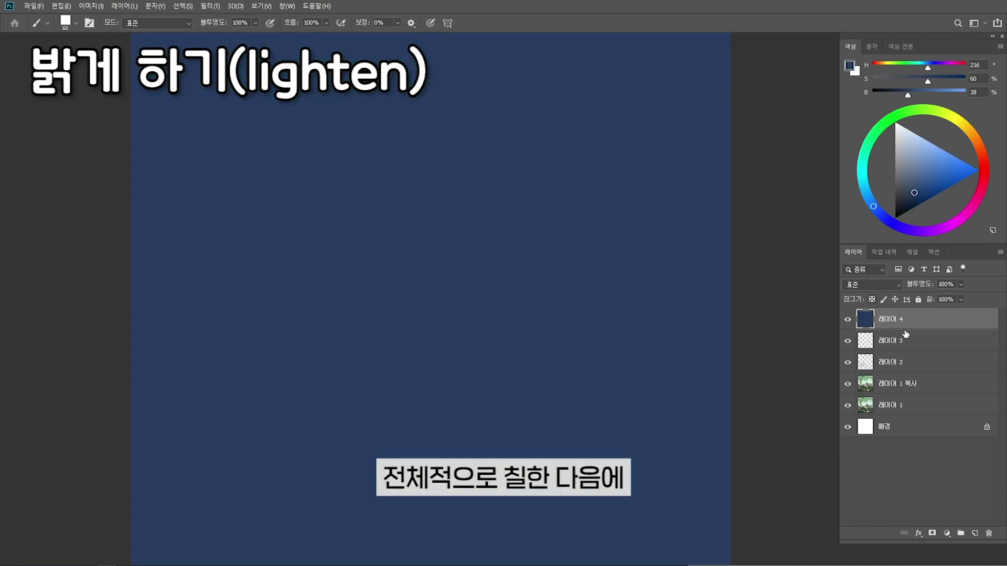
{"action": "left_click", "coordinate": [889, 286]}
{"action": "left_click", "coordinate": [890, 360]}
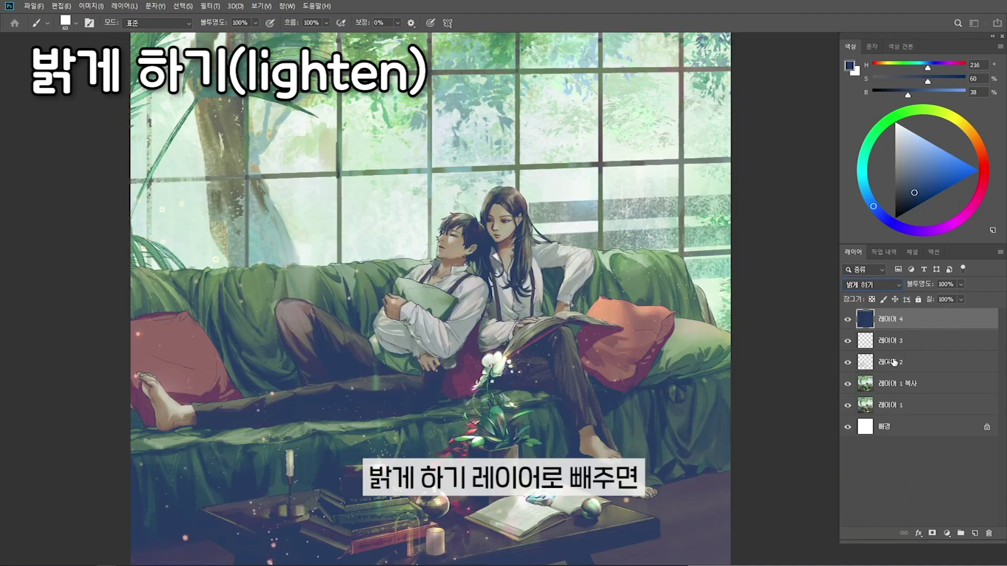
Lower the blue 레이어 4's opacity to 47% and toggle its visibility to compare the overall tint
{"action": "key", "text": "z"}
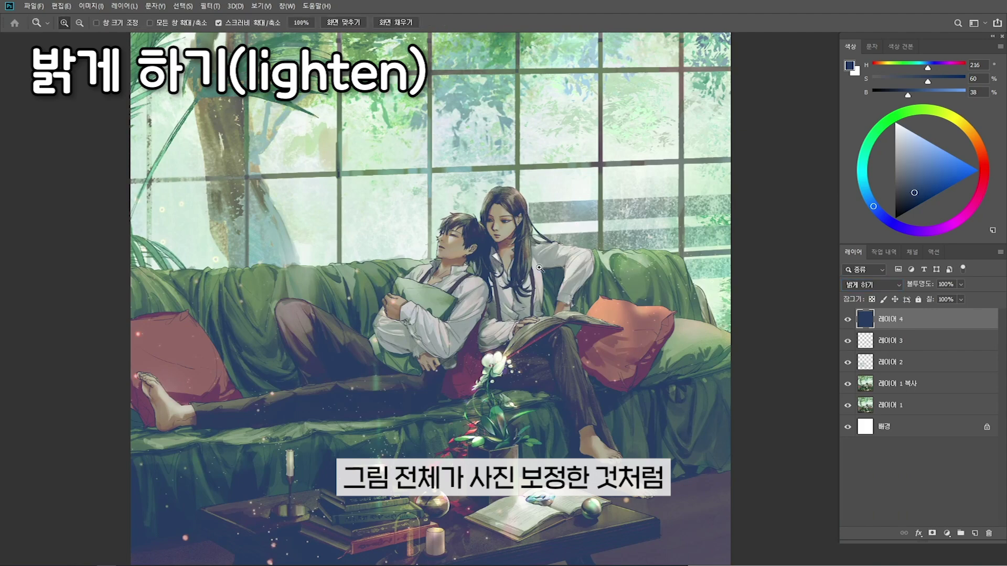
{"action": "left_click", "coordinate": [478, 289], "text": "alt"}
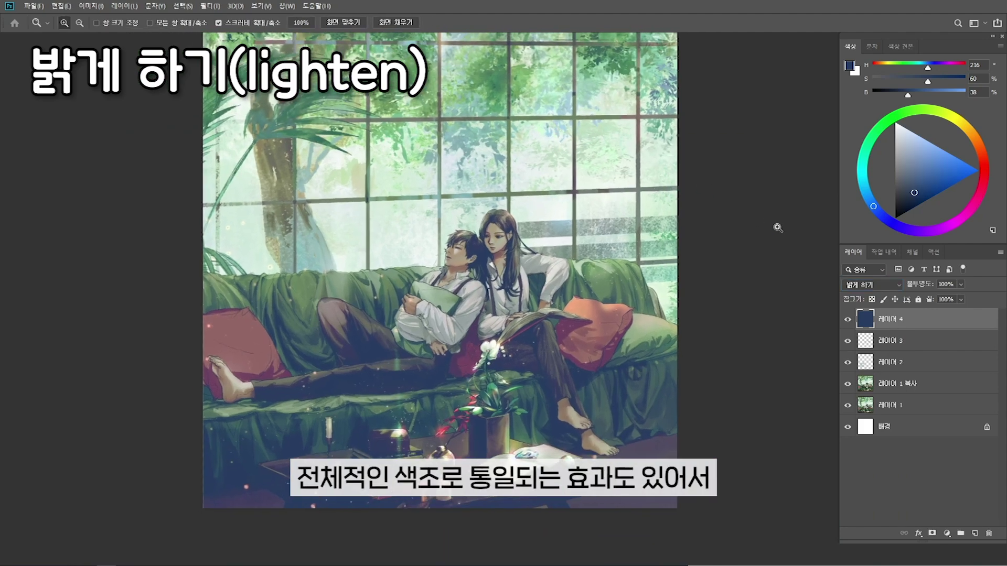
{"action": "left_click", "coordinate": [961, 285]}
{"action": "left_click", "coordinate": [936, 298]}
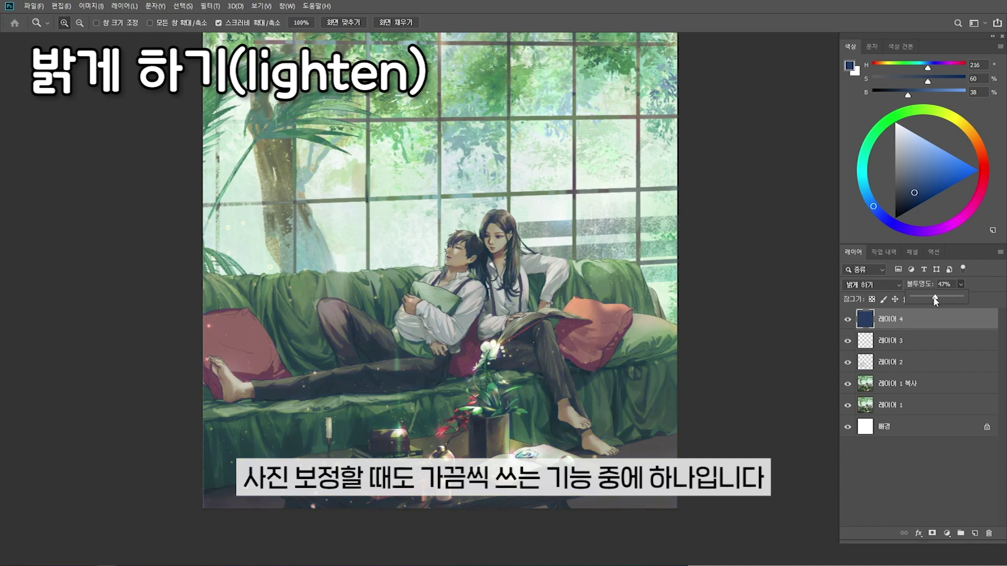
{"action": "left_click", "coordinate": [849, 319]}
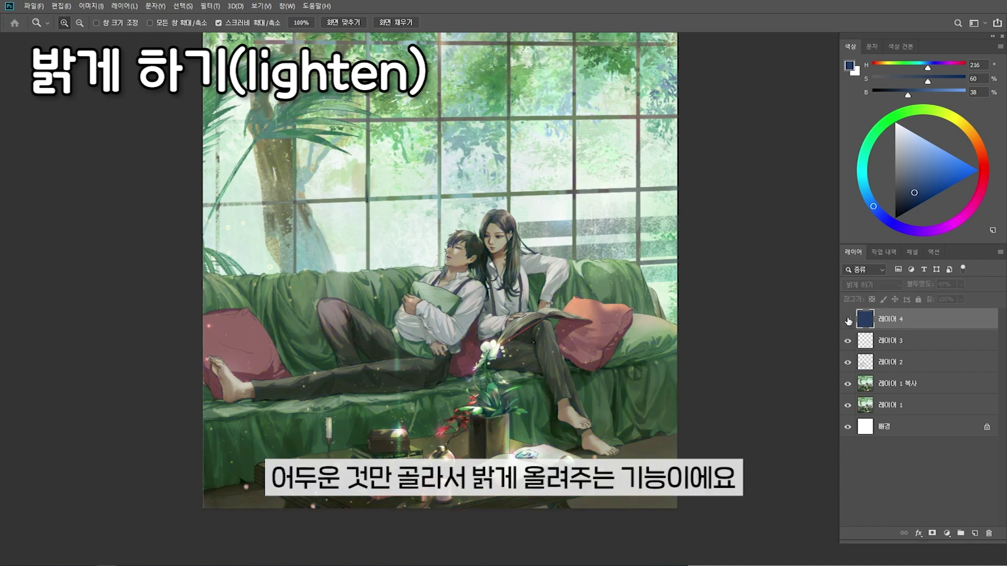
{"action": "left_click", "coordinate": [849, 319]}
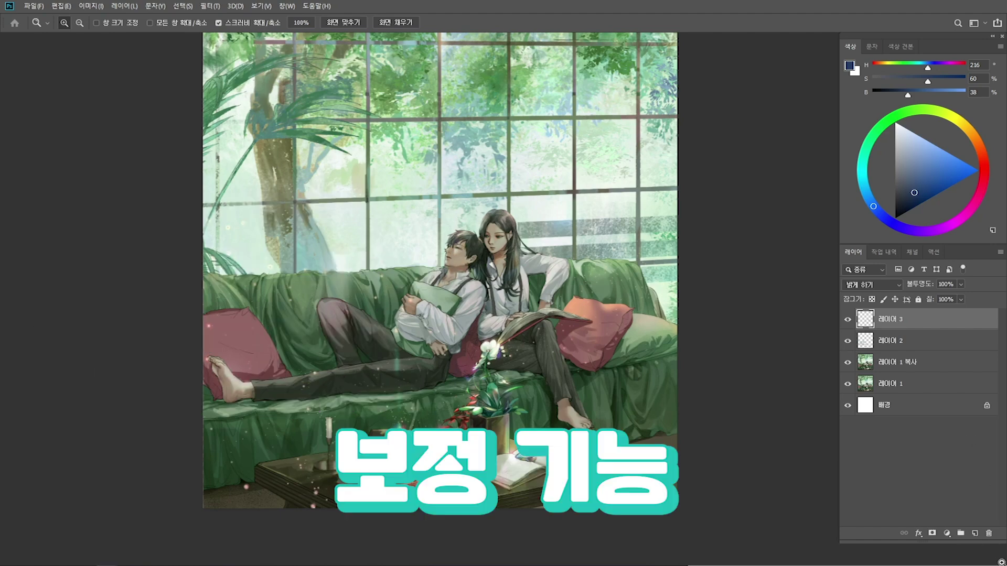
Set the new 레이어 4 to 색상 닷지 (Color Dodge) and paint a broad bright-green glow (H 117, S 46, B 93) diagonally from window to table
{"action": "left_click", "coordinate": [871, 285]}
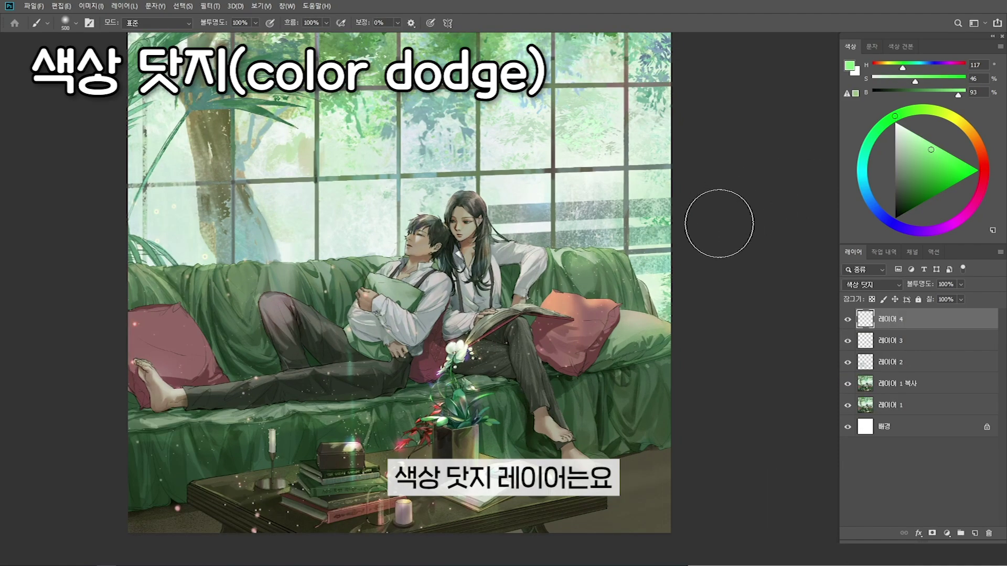
{"action": "scroll", "coordinate": [519, 291], "scroll_direction": "down", "scroll_amount": 3}
{"action": "scroll", "coordinate": [530, 258], "scroll_direction": "up", "scroll_amount": 2}
{"action": "key", "text": "bracketleft"}
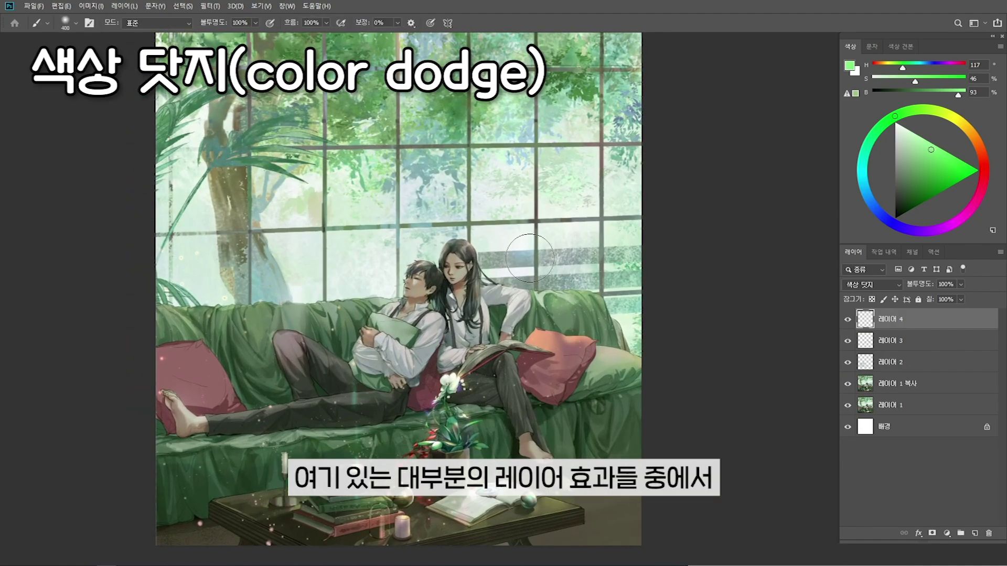
{"action": "key", "text": "bracketright"}
{"action": "key", "text": "bracketright"}
{"action": "key", "text": "bracketright"}
{"action": "left_click_drag", "start_coordinate": [629, 105], "coordinate": [465, 345]}
Reduce the soft brush to 100 and paint a narrow Color Dodge streak from the man's knee up past his head
{"action": "key", "text": "bracketleft"}
{"action": "key", "text": "bracketleft"}
{"action": "key", "text": "bracketleft"}
{"action": "key", "text": "bracketleft"}
{"action": "key", "text": "bracketleft"}
{"action": "key", "text": "bracketleft"}
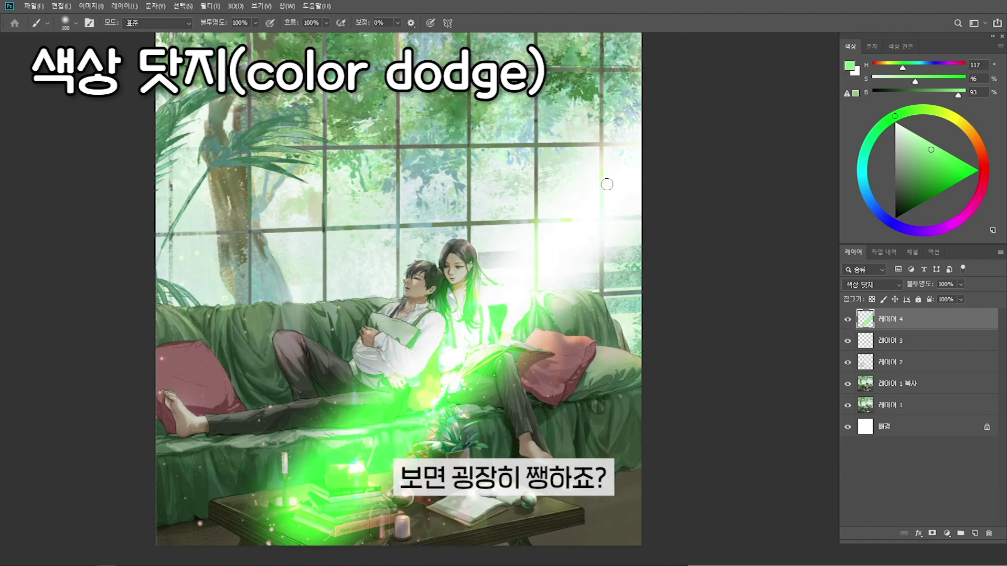
{"action": "left_click_drag", "start_coordinate": [291, 359], "coordinate": [412, 246]}
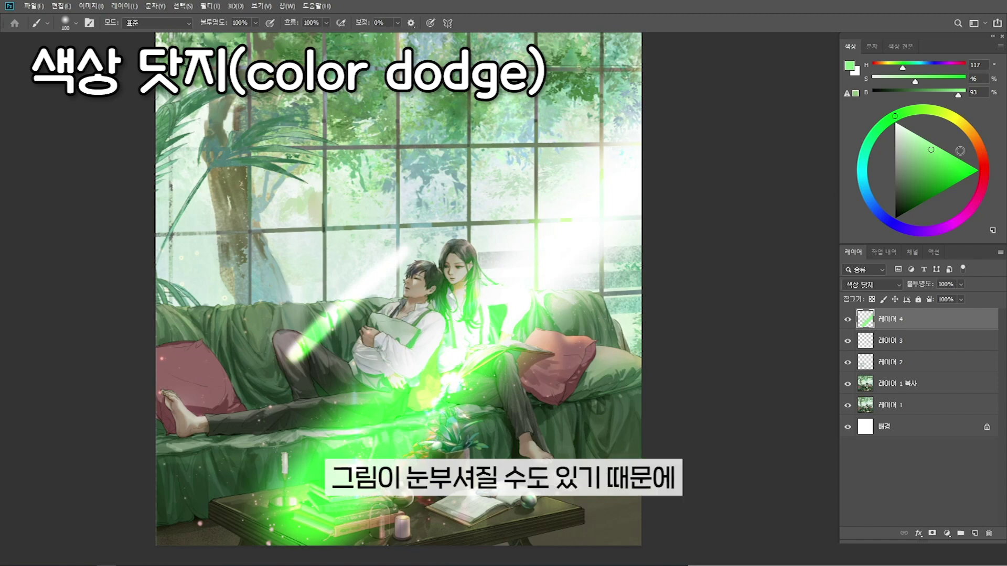
Try a darker green (H 117, S 80, B 40) for the Color Dodge glow and erase the glow diagonally from window to table
{"action": "left_click_drag", "start_coordinate": [882, 181], "coordinate": [867, 253]}
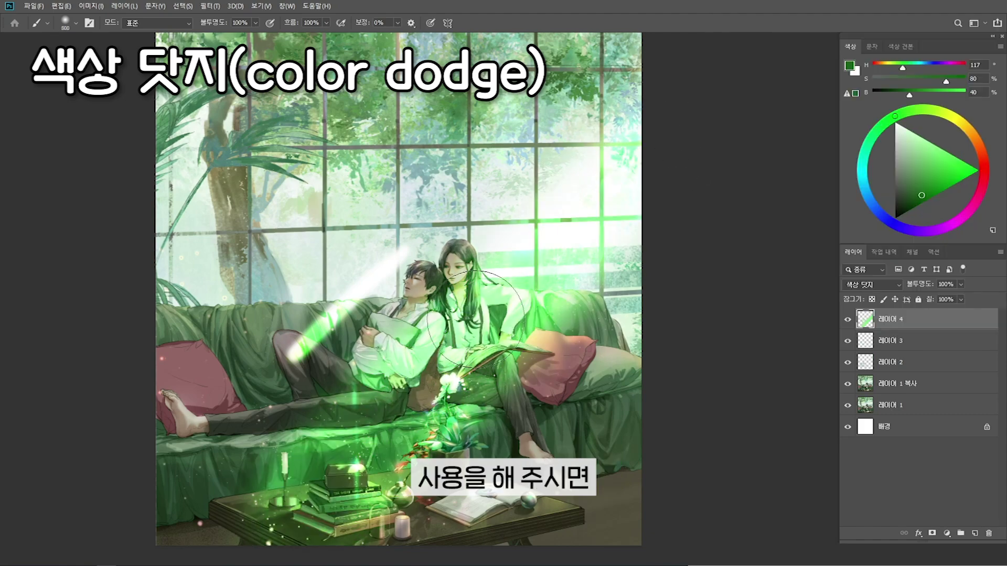
{"action": "key", "text": "e"}
{"action": "key", "text": "bracketright"}
{"action": "key", "text": "bracketright"}
{"action": "key", "text": "bracketright"}
{"action": "key", "text": "bracketright"}
{"action": "key", "text": "bracketright"}
{"action": "key", "text": "bracketright"}
{"action": "key", "text": "bracketright"}
{"action": "key", "text": "bracketright"}
{"action": "key", "text": "bracketright"}
{"action": "key", "text": "bracketright"}
{"action": "key", "text": "bracketright"}
{"action": "mouse_move", "coordinate": [571, 185]}
{"action": "left_mouse_down"}
{"action": "mouse_move", "coordinate": [524, 289]}
{"action": "mouse_move", "coordinate": [236, 472]}
{"action": "mouse_move", "coordinate": [577, 157]}
{"action": "mouse_move", "coordinate": [291, 430]}
{"action": "left_mouse_up"}
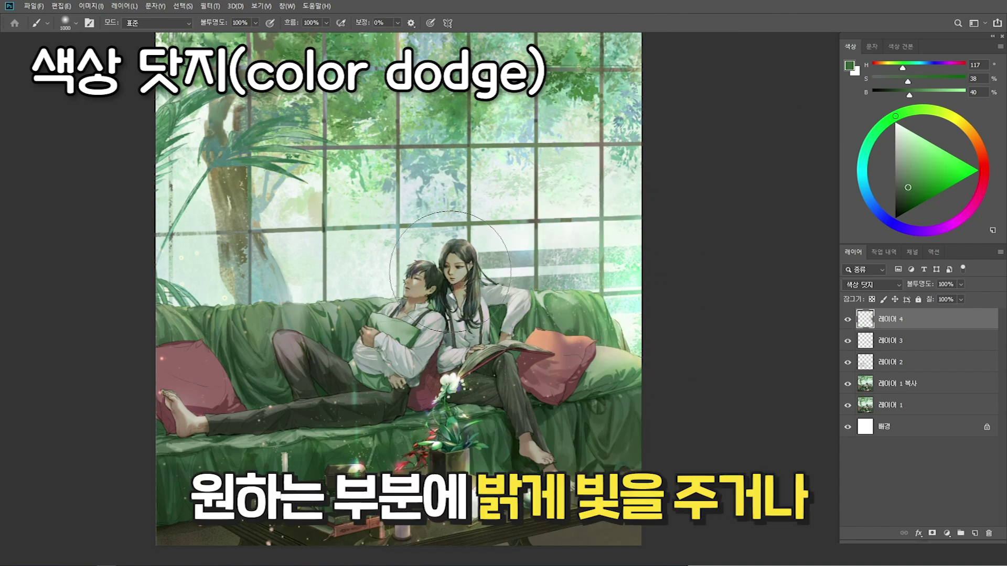
Paint soft Color Dodge light in muted green (H 117, S 38, B 40) by the window and dark maroon (H 344, S 48, B 33) over the couple
{"action": "mouse_move", "coordinate": [357, 259]}
{"action": "left_mouse_down"}
{"action": "mouse_move", "coordinate": [310, 236]}
{"action": "mouse_move", "coordinate": [315, 167]}
{"action": "left_mouse_up"}
{"action": "key", "text": "bracketright"}
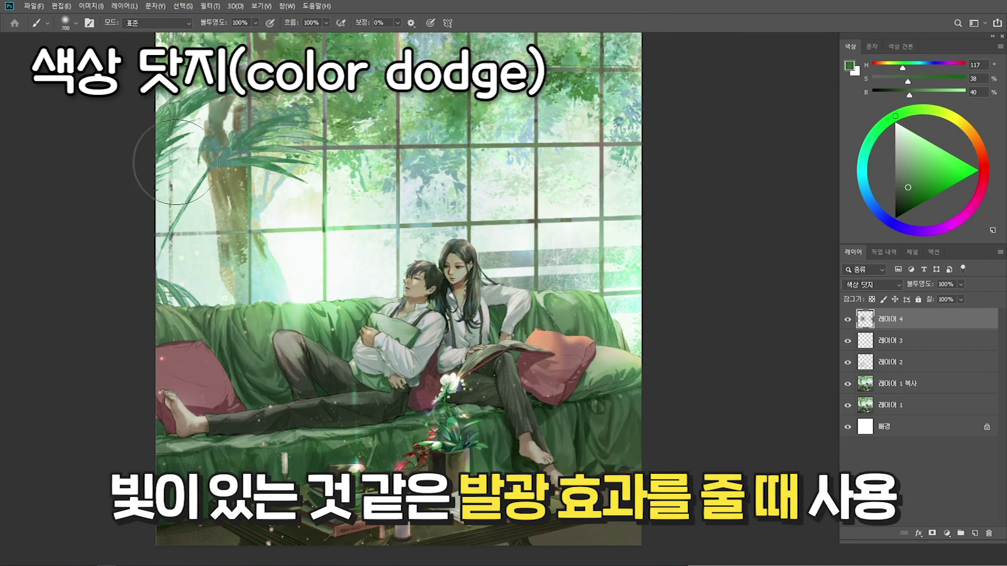
{"action": "key", "text": "bracketleft"}
{"action": "key", "text": "bracketleft"}
{"action": "key", "text": "bracketleft"}
{"action": "key", "text": "bracketleft"}
{"action": "key", "text": "bracketleft"}
{"action": "key", "text": "bracketleft"}
{"action": "key", "text": "bracketleft"}
{"action": "key", "text": "bracketleft"}
{"action": "key", "text": "bracketleft"}
{"action": "key", "text": "bracketleft"}
{"action": "key", "text": "bracketleft"}
{"action": "key", "text": "bracketleft"}
{"action": "key", "text": "bracketleft"}
{"action": "key", "text": "bracketleft"}
{"action": "key", "text": "bracketleft"}
{"action": "key", "text": "bracketleft"}
{"action": "key", "text": "bracketleft"}
{"action": "key", "text": "bracketleft"}
{"action": "key", "text": "bracketleft"}
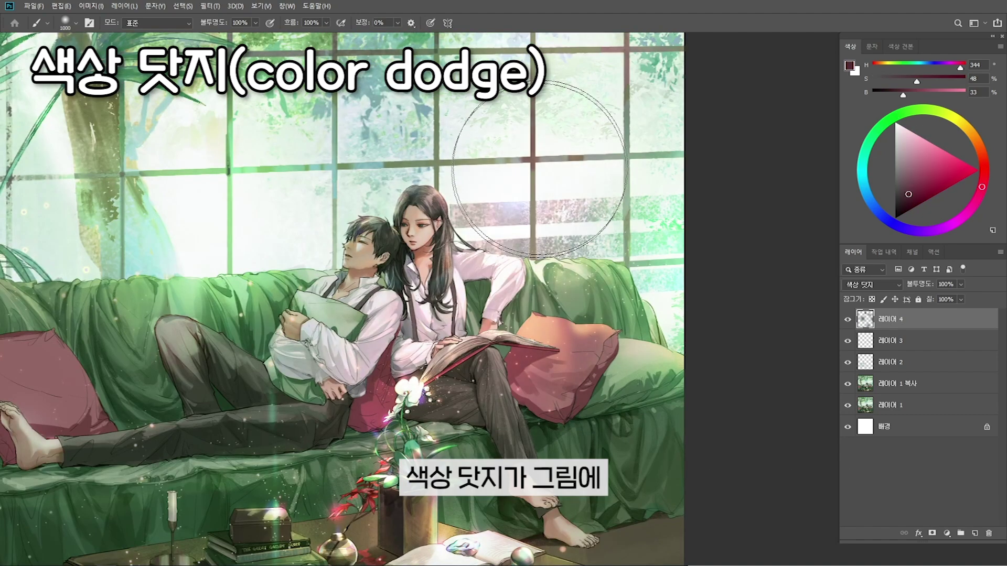
{"action": "key", "text": "z"}
{"action": "left_click", "coordinate": [556, 238], "text": "alt"}
{"action": "key", "text": "b"}
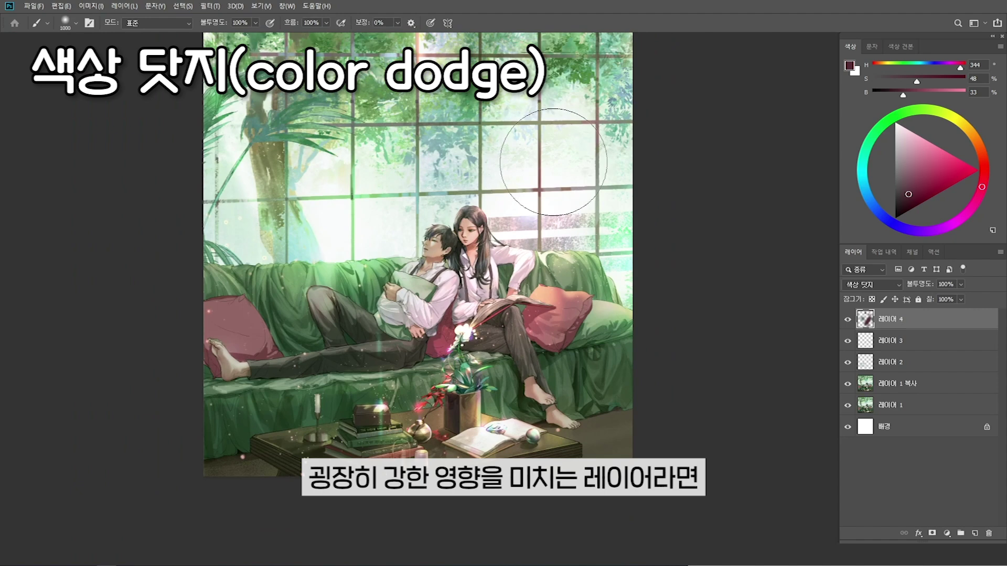
Change the blend mode of 레이어 4 to 선형 닷지(추가) (Linear Dodge)
{"action": "left_click", "coordinate": [898, 285]}
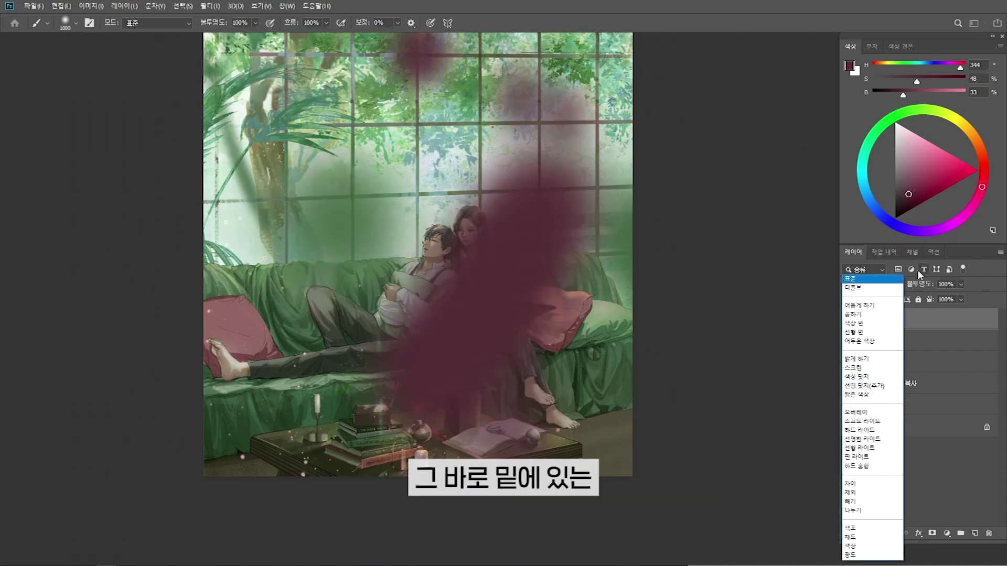
{"action": "left_click", "coordinate": [896, 389]}
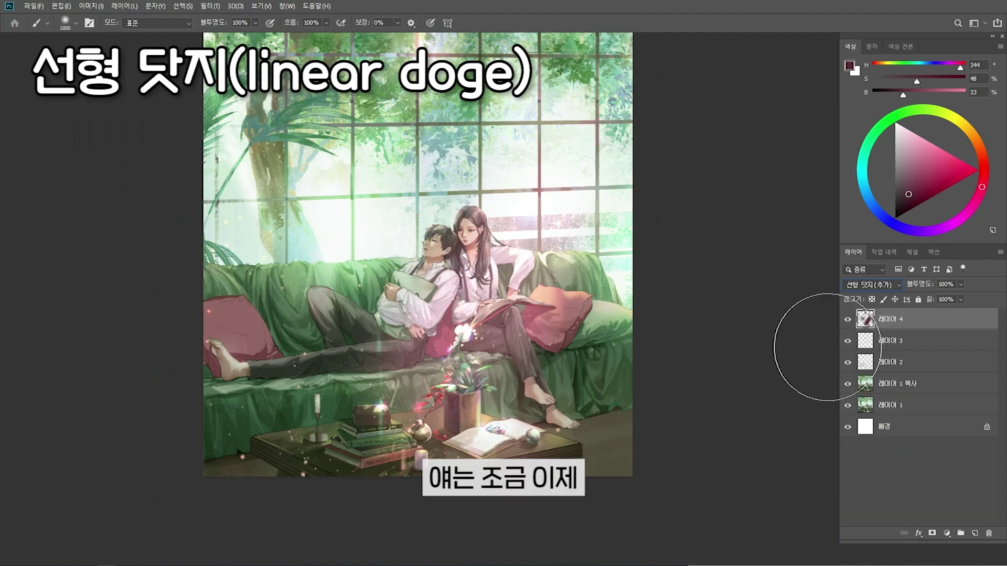
{"action": "key", "text": "ctrl+space"}
{"action": "mouse_move", "coordinate": [549, 353]}
{"action": "left_mouse_down"}
{"action": "mouse_move", "coordinate": [535, 376]}
{"action": "mouse_move", "coordinate": [525, 369]}
{"action": "left_mouse_up"}
{"action": "left_click_drag", "start_coordinate": [528, 307], "coordinate": [559, 295]}
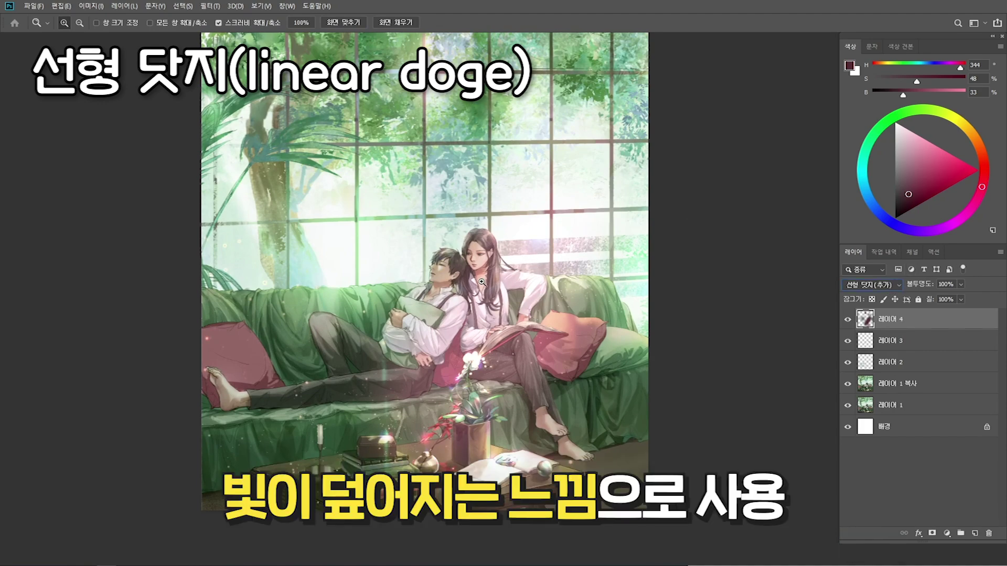
Choose a pale pink brush colour (H 344, S 22, B 79) and enlarge the soft brush to 1300
{"action": "key", "text": "b"}
{"action": "key", "text": "bracketleft"}
{"action": "key", "text": "bracketleft"}
{"action": "key", "text": "bracketleft"}
{"action": "key", "text": "bracketleft"}
{"action": "key", "text": "bracketleft"}
{"action": "key", "text": "bracketleft"}
{"action": "key", "text": "bracketleft"}
{"action": "key", "text": "bracketleft"}
{"action": "key", "text": "bracketleft"}
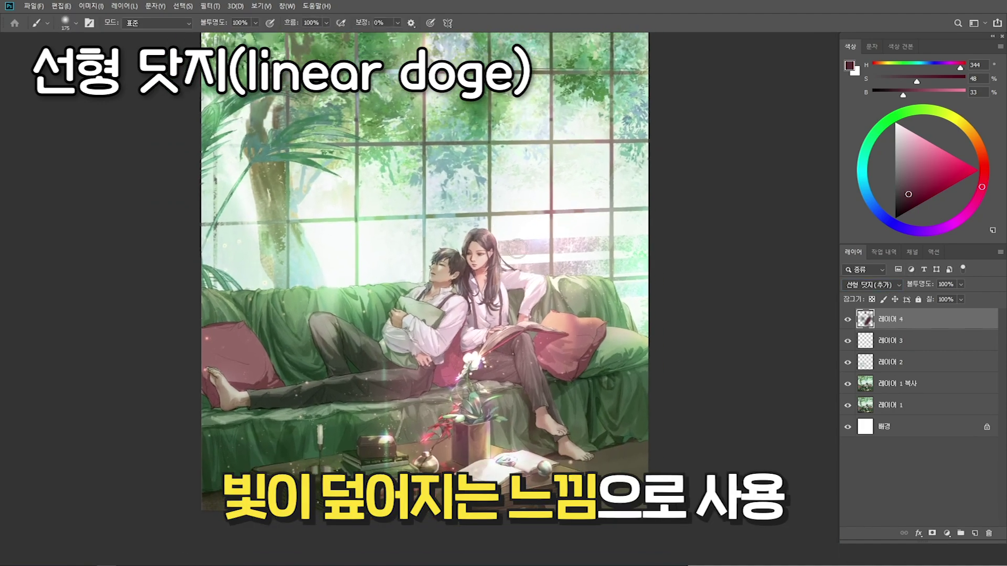
{"action": "left_click", "coordinate": [652, 157], "text": "alt"}
{"action": "key", "text": "bracketright"}
{"action": "key", "text": "bracketright"}
{"action": "key", "text": "bracketright"}
{"action": "key", "text": "bracketright"}
{"action": "key", "text": "bracketright"}
{"action": "key", "text": "bracketright"}
{"action": "key", "text": "bracketright"}
{"action": "key", "text": "bracketright"}
{"action": "key", "text": "bracketright"}
{"action": "key", "text": "bracketright"}
{"action": "key", "text": "bracketright"}
{"action": "key", "text": "bracketright"}
{"action": "key", "text": "bracketright"}
{"action": "key", "text": "bracketright"}
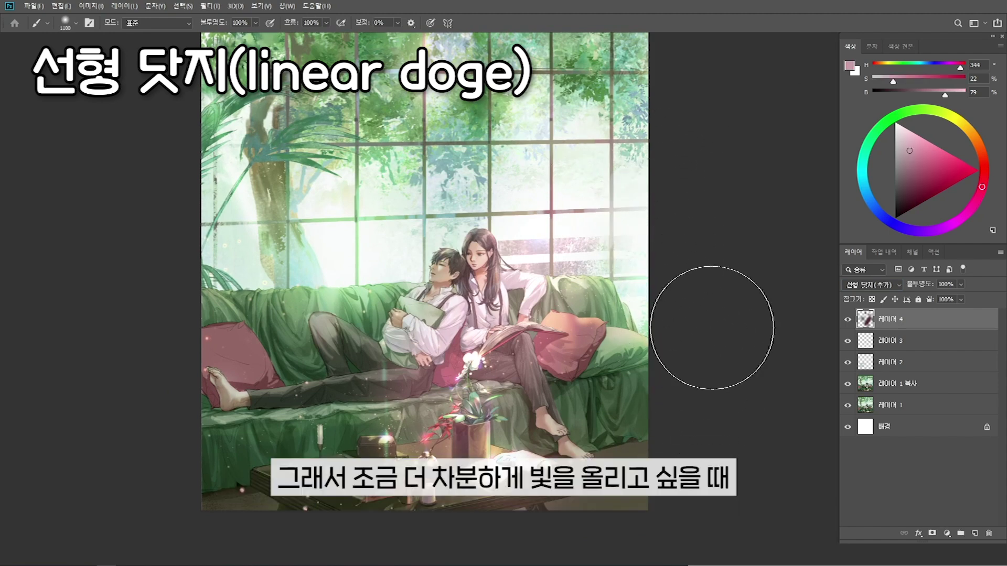
{"action": "key", "text": "bracketright"}
{"action": "key", "text": "bracketright"}
{"action": "key", "text": "bracketright"}
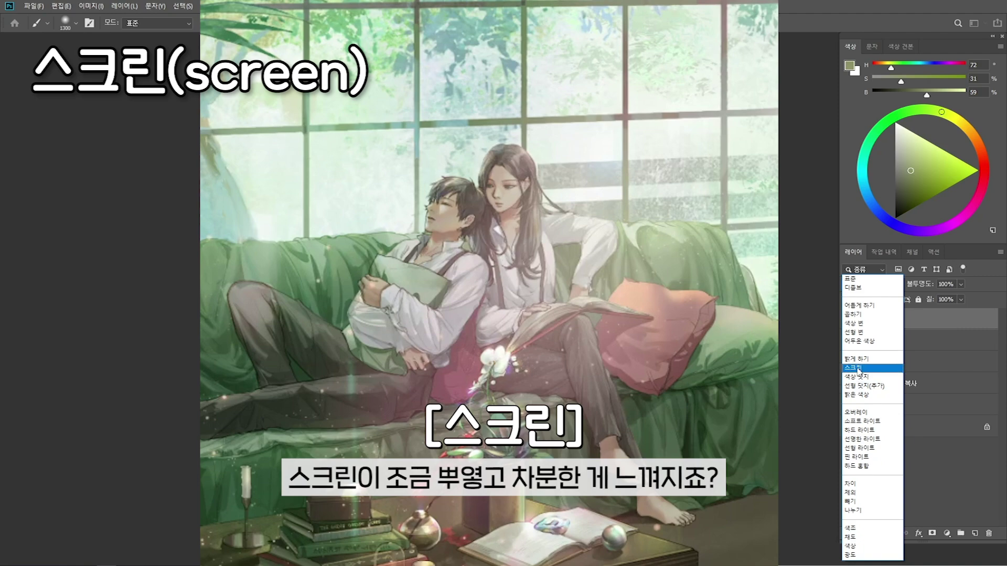
Set 레이어 4 to 스크린 (Screen), comparing it with the other blend modes
{"action": "left_click", "coordinate": [858, 370]}
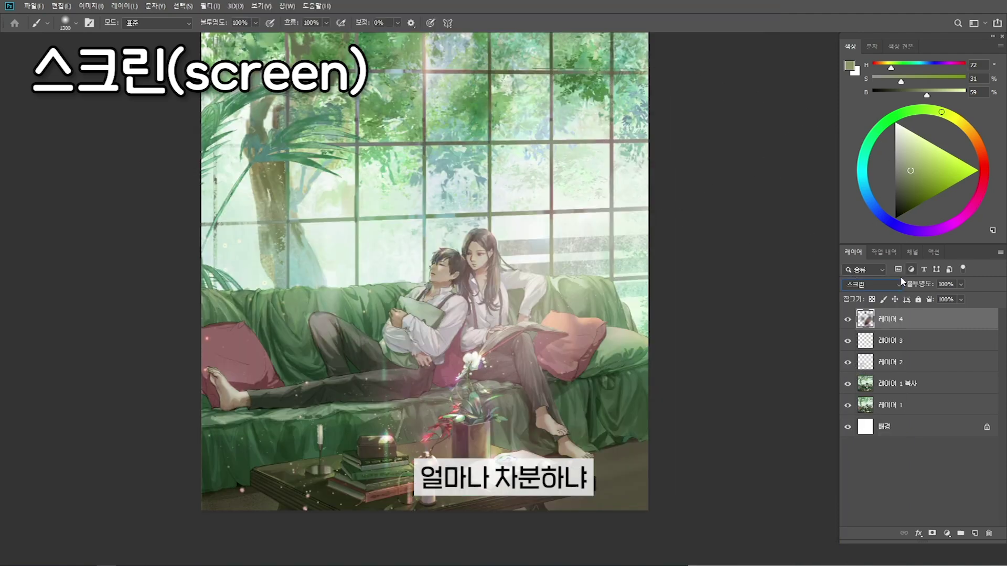
{"action": "left_click", "coordinate": [900, 278]}
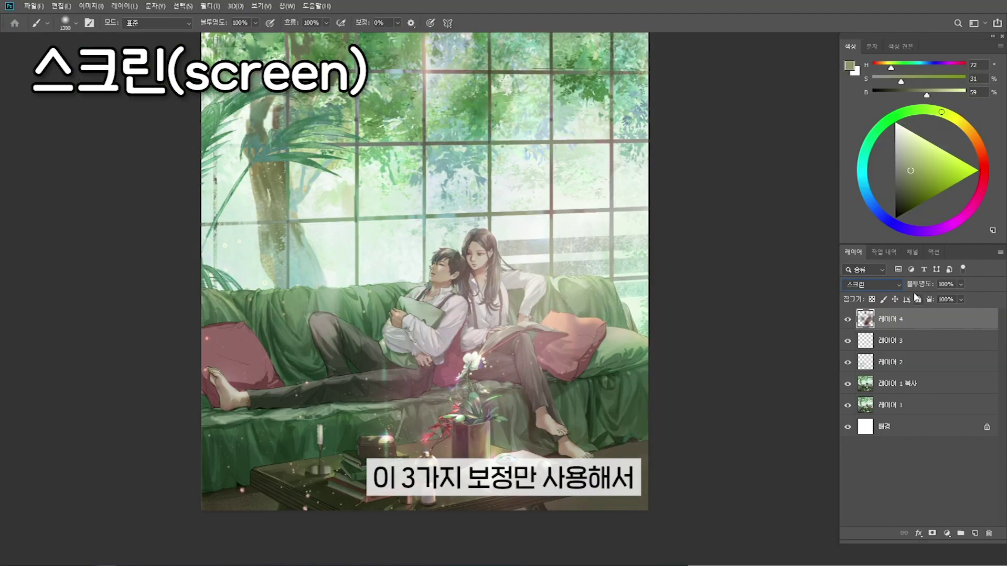
{"action": "left_click", "coordinate": [882, 285]}
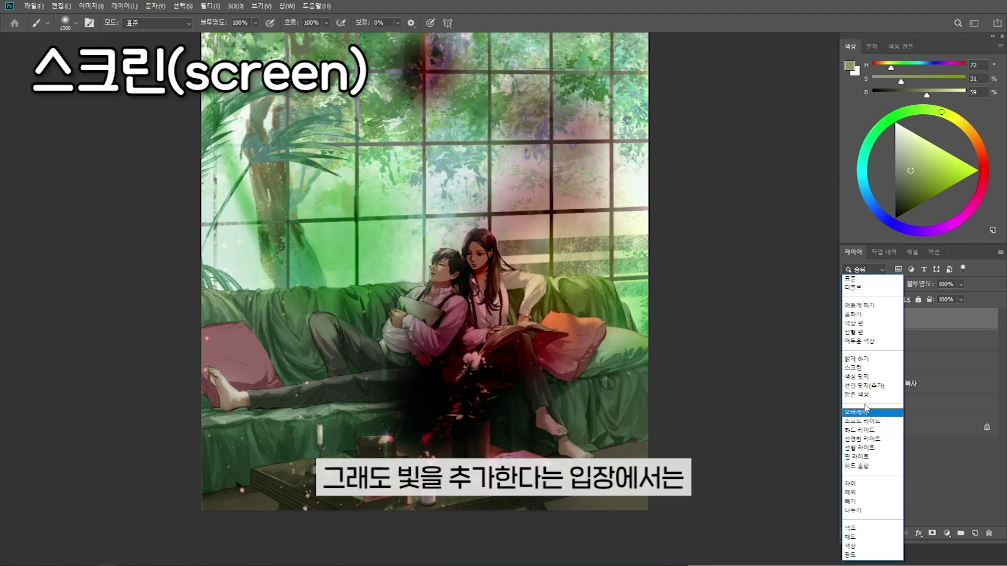
{"action": "left_click", "coordinate": [866, 368]}
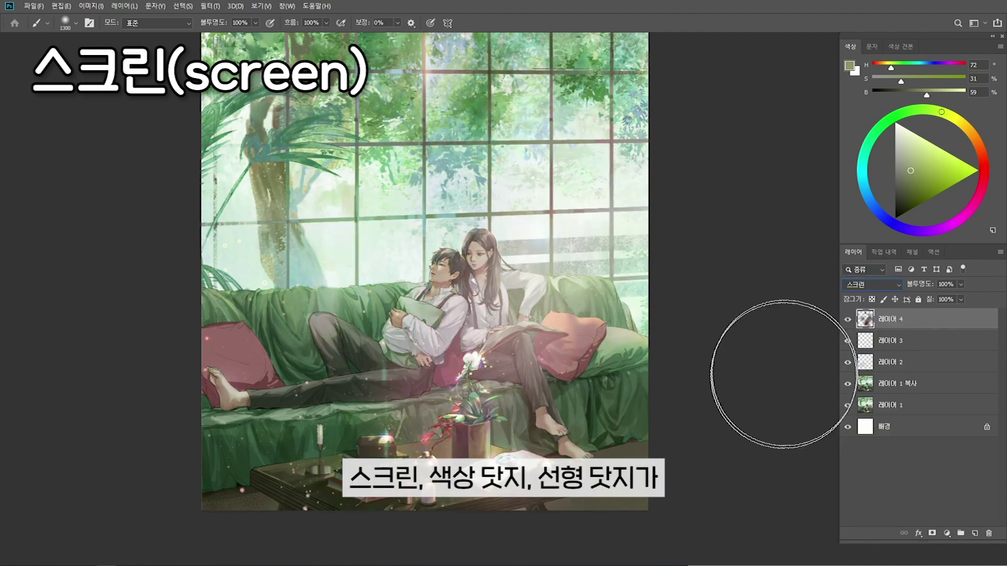
Reduce the soft brush to 45 and delete 레이어 4, 레이어 3 and 레이어 2
{"action": "key", "text": "bracketleft"}
{"action": "key", "text": "bracketleft"}
{"action": "key", "text": "bracketleft"}
{"action": "key", "text": "bracketleft"}
{"action": "key", "text": "bracketleft"}
{"action": "key", "text": "bracketleft"}
{"action": "key", "text": "bracketleft"}
{"action": "key", "text": "bracketleft"}
{"action": "key", "text": "bracketleft"}
{"action": "key", "text": "bracketleft"}
{"action": "key", "text": "bracketleft"}
{"action": "key", "text": "bracketleft"}
{"action": "key", "text": "bracketleft"}
{"action": "key", "text": "bracketleft"}
{"action": "key", "text": "bracketleft"}
{"action": "key", "text": "bracketleft"}
{"action": "key", "text": "bracketleft"}
{"action": "key", "text": "bracketleft"}
{"action": "key", "text": "bracketleft"}
{"action": "key", "text": "bracketleft"}
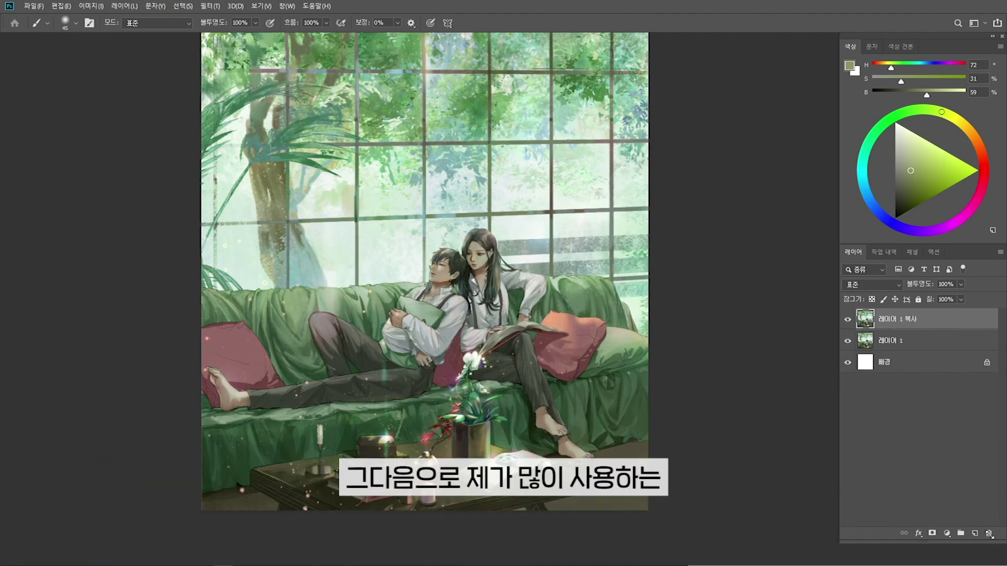
Add a new layer above 레이어 1 복사 and set its blend mode to 색조 (Hue)
{"action": "left_click", "coordinate": [974, 534]}
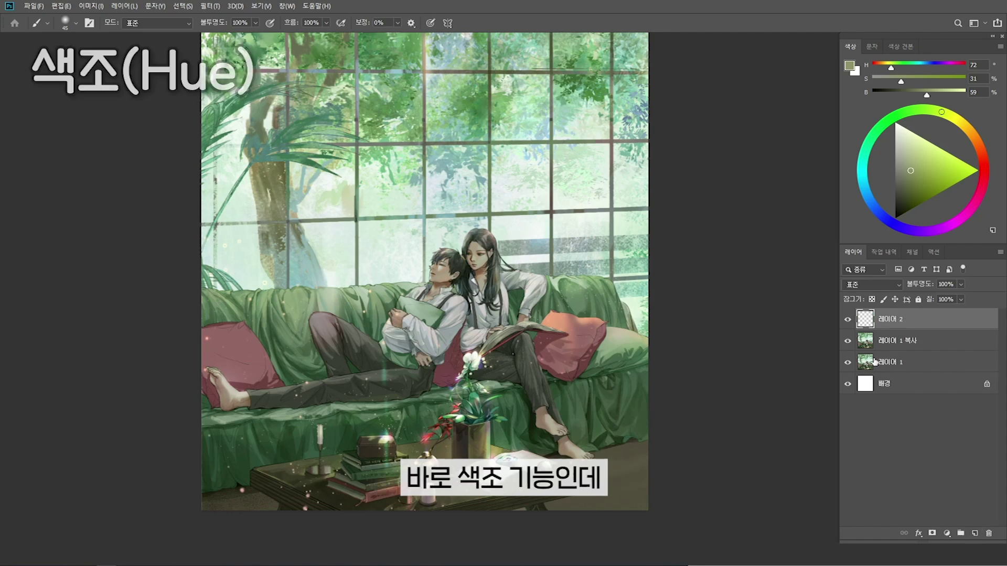
{"action": "left_click", "coordinate": [891, 284]}
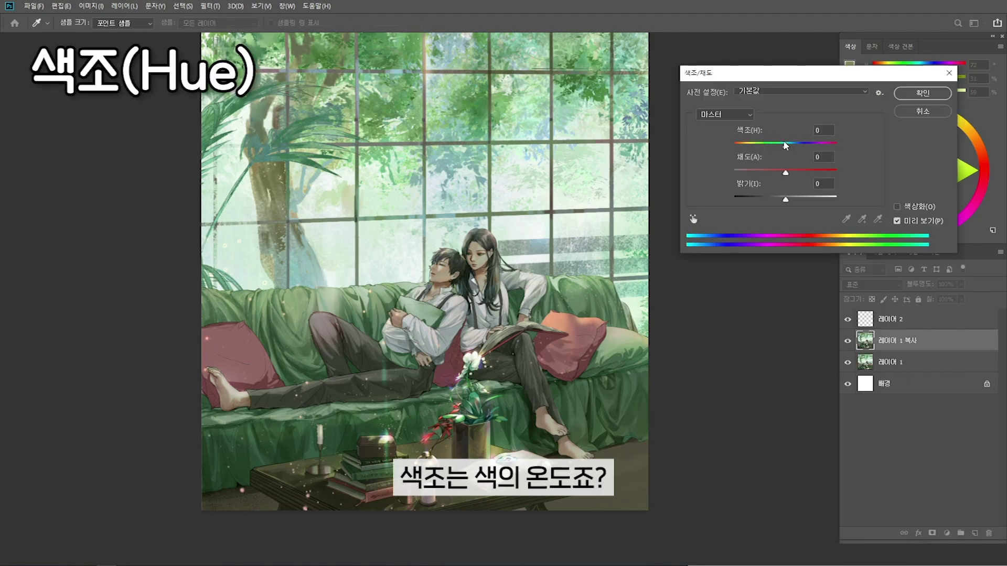
Preview a hue shift of -180 on 레이어 1 복사 with Hue/Saturation and discard it
{"action": "left_click_drag", "start_coordinate": [785, 146], "coordinate": [726, 143]}
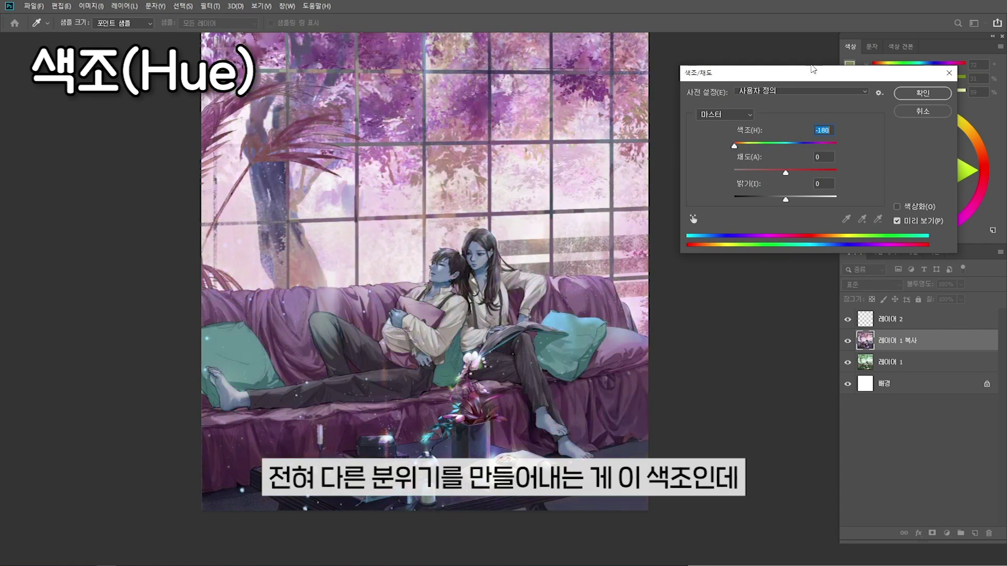
{"action": "left_click", "coordinate": [950, 77]}
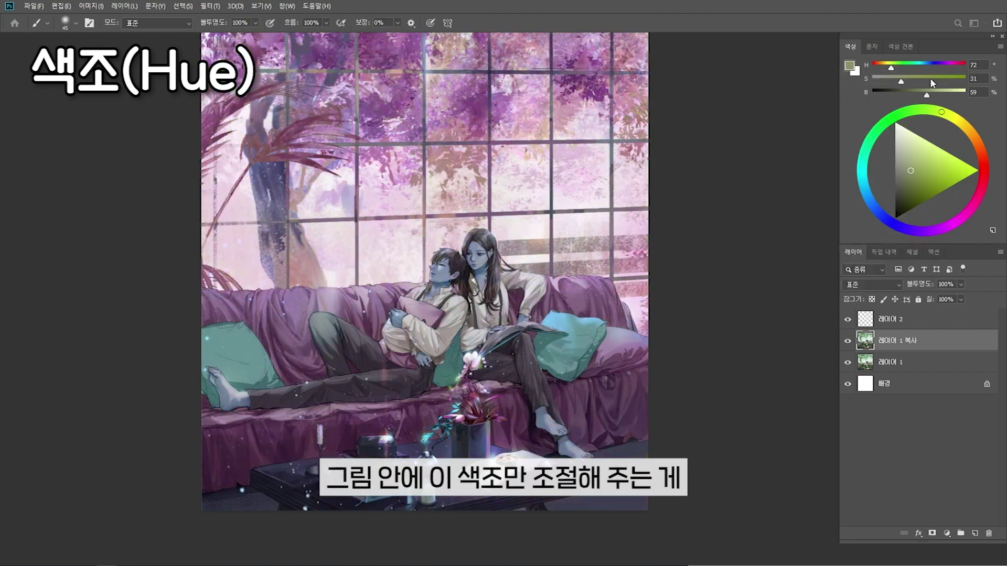
Paint over the green sofa on the Hue layer 레이어 2 with blue (H 224, S 69, B 53)
{"action": "left_click", "coordinate": [889, 320]}
{"action": "key", "text": "z"}
{"action": "left_click", "coordinate": [483, 149]}
{"action": "key", "text": "b"}
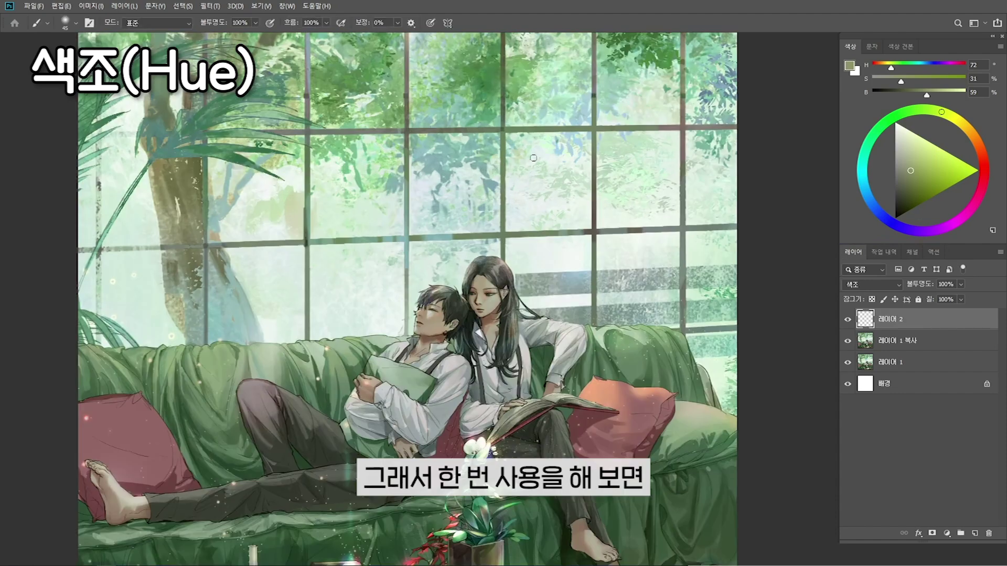
{"action": "key", "text": "z"}
{"action": "left_click_drag", "start_coordinate": [596, 234], "coordinate": [564, 210]}
{"action": "left_click_drag", "start_coordinate": [567, 360], "coordinate": [589, 354]}
{"action": "key", "text": "b"}
{"action": "left_click", "coordinate": [880, 212]}
{"action": "left_click", "coordinate": [932, 180]}
{"action": "mouse_move", "coordinate": [885, 228]}
{"action": "left_mouse_down"}
{"action": "mouse_move", "coordinate": [853, 229]}
{"action": "mouse_move", "coordinate": [971, 209]}
{"action": "mouse_move", "coordinate": [902, 154]}
{"action": "mouse_move", "coordinate": [867, 254]}
{"action": "mouse_move", "coordinate": [897, 227]}
{"action": "mouse_move", "coordinate": [874, 236]}
{"action": "left_mouse_up"}
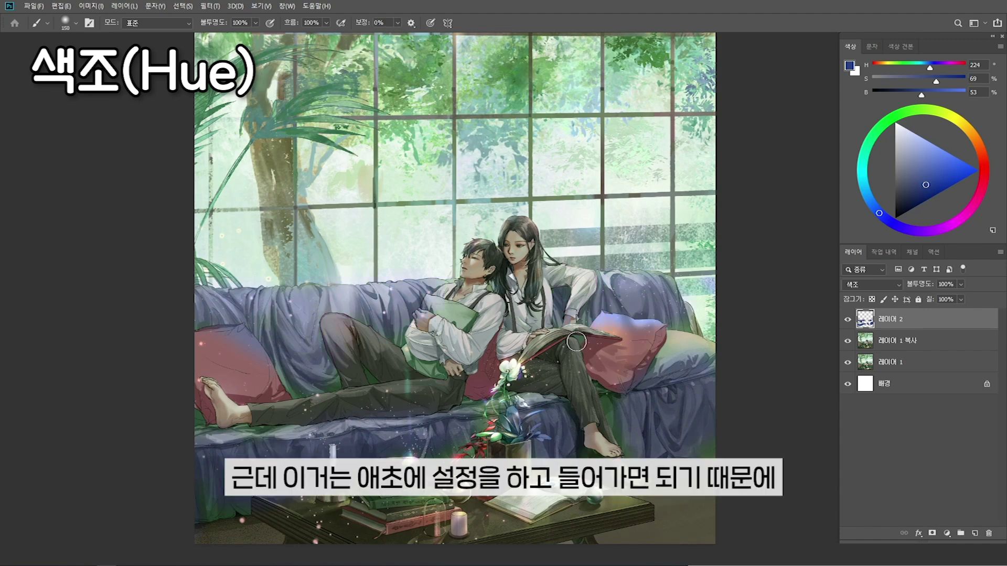
Fill the Hue layer 레이어 2 with neutral grey (S 0, B 50) to turn the illustration black and white
{"action": "key", "text": "z"}
{"action": "left_click_drag", "start_coordinate": [518, 343], "coordinate": [454, 285]}
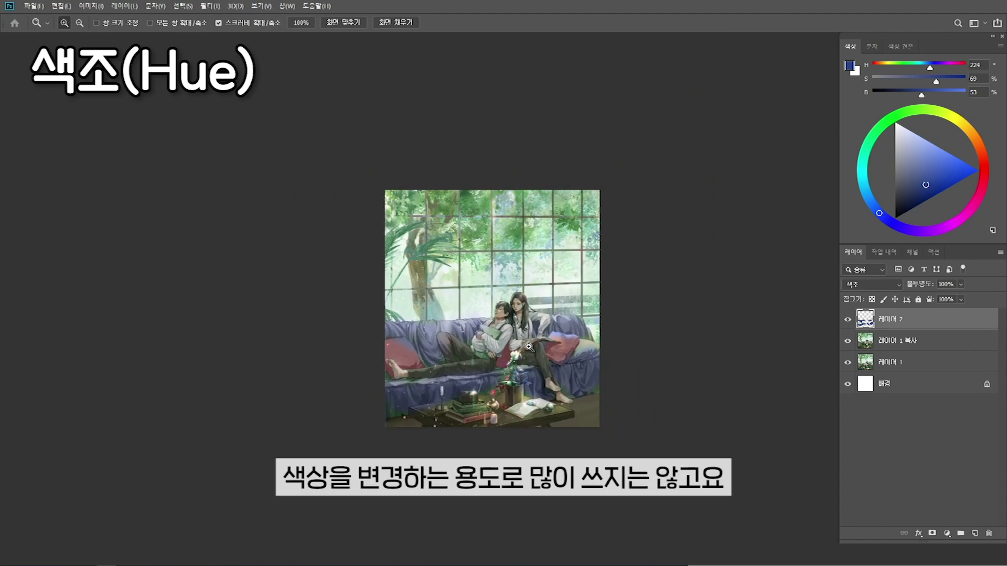
{"action": "left_click_drag", "start_coordinate": [528, 347], "coordinate": [558, 347]}
{"action": "left_click", "coordinate": [908, 158]}
{"action": "left_click_drag", "start_coordinate": [907, 158], "coordinate": [895, 170]}
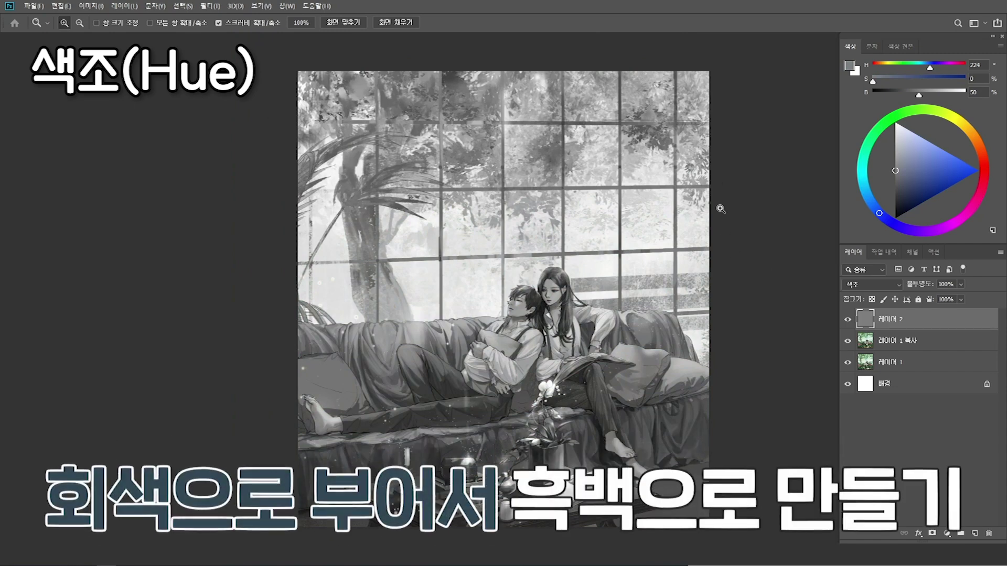
{"action": "key", "text": "space"}
{"action": "left_click_drag", "start_coordinate": [570, 293], "coordinate": [518, 288]}
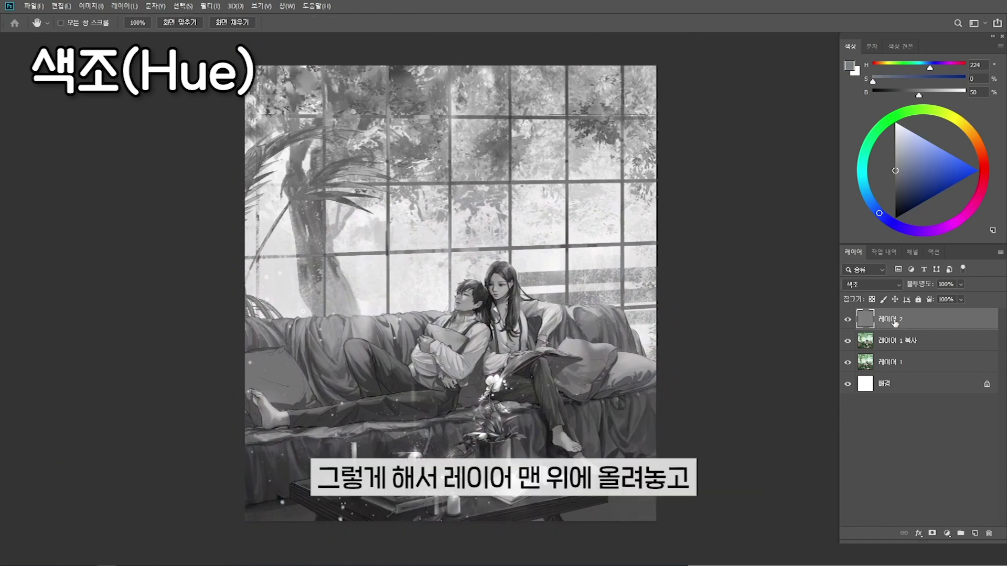
Toggle the grey 레이어 2's visibility repeatedly to compare the illustration in colour and in greyscale
{"action": "left_click", "coordinate": [848, 320]}
{"action": "left_click", "coordinate": [849, 320]}
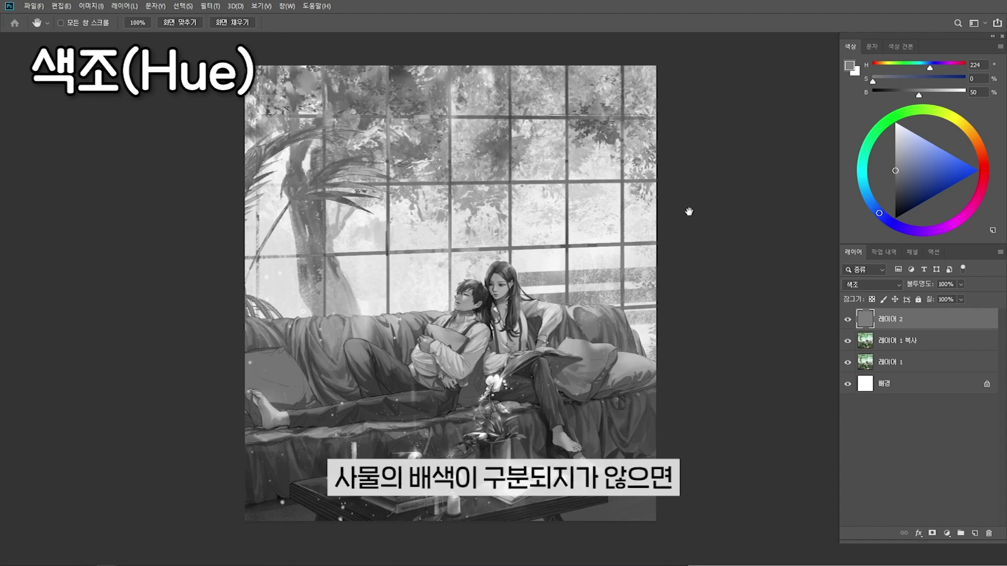
{"action": "left_click", "coordinate": [848, 319]}
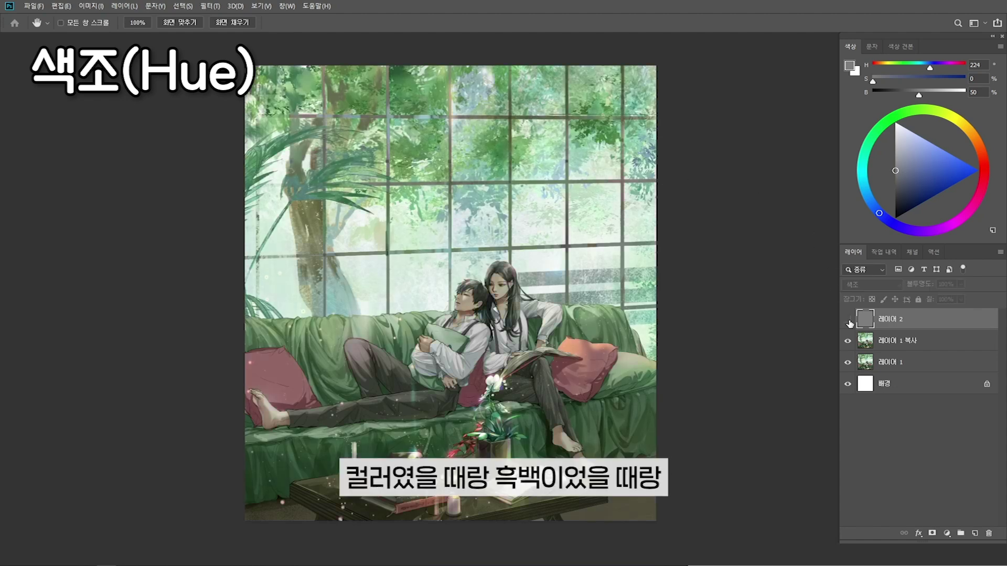
{"action": "left_click", "coordinate": [848, 320]}
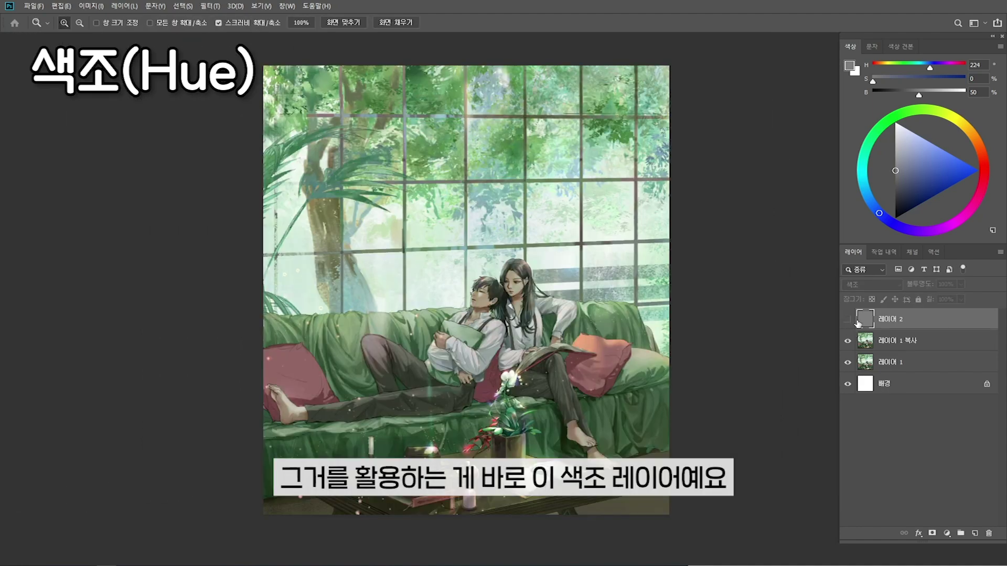
{"action": "left_click", "coordinate": [851, 321]}
{"action": "left_click", "coordinate": [851, 324]}
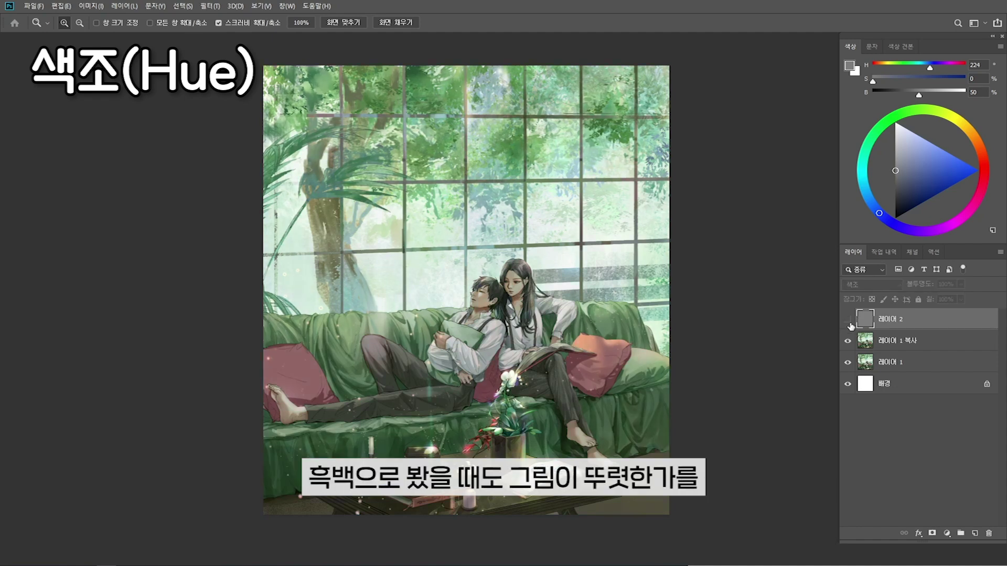
{"action": "left_click", "coordinate": [848, 320]}
{"action": "left_click", "coordinate": [851, 321]}
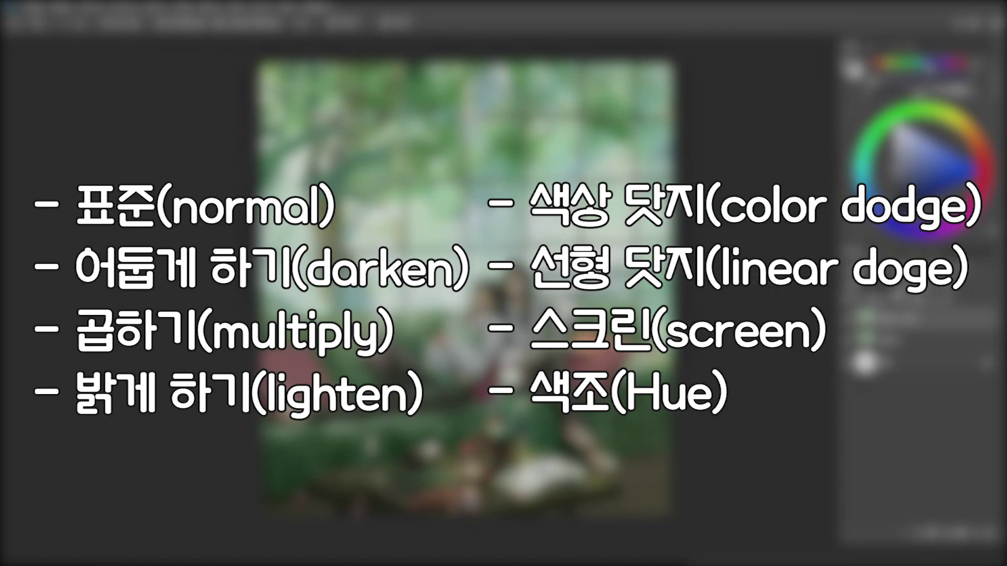
Delete the grey 레이어 2 and open the blend mode choices for 레이어 1 복사
{"action": "left_click", "coordinate": [895, 286]}
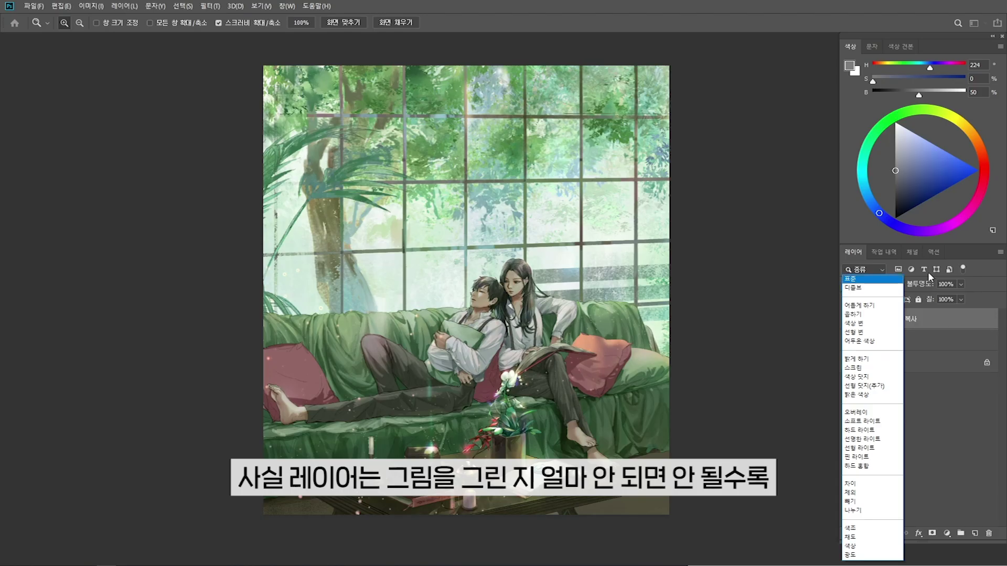
Try brightness -12 and contrast -18 on 레이어 1 복사 with Brightness/Contrast
{"action": "left_click", "coordinate": [91, 6]}
{"action": "mouse_move", "coordinate": [131, 33]}
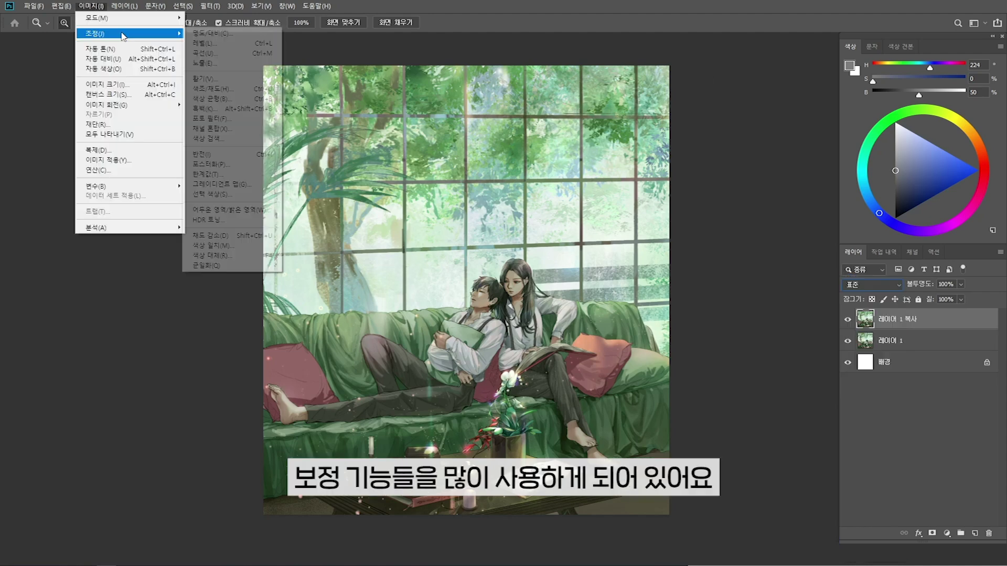
{"action": "left_click", "coordinate": [227, 35]}
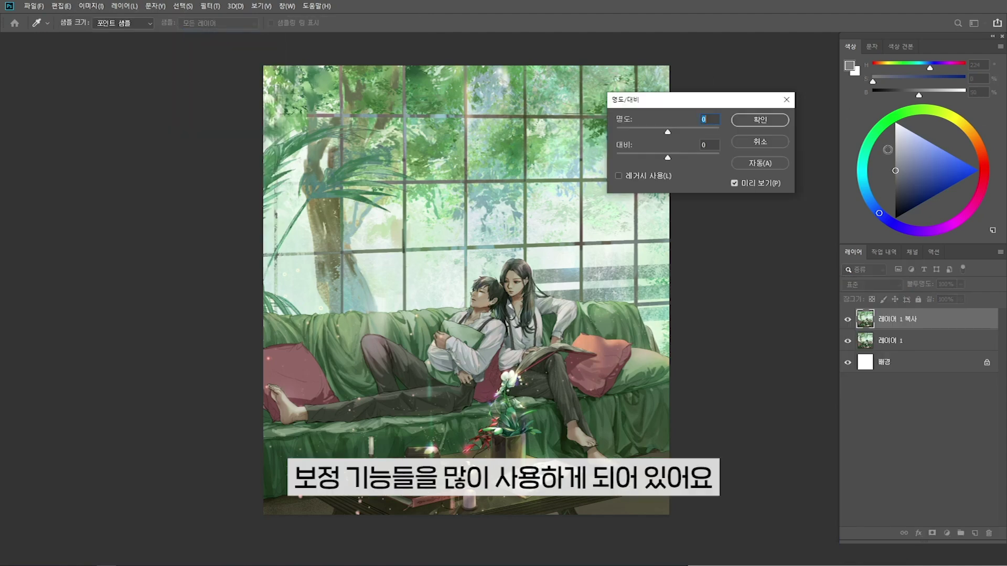
{"action": "left_click_drag", "start_coordinate": [672, 129], "coordinate": [649, 158]}
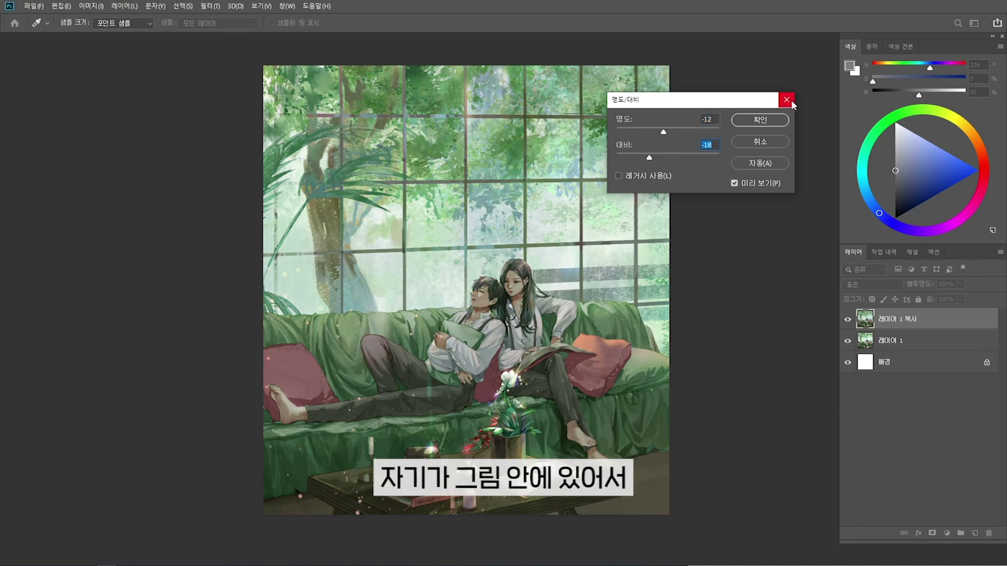
{"action": "key", "text": "Escape"}
{"action": "key", "text": "z"}
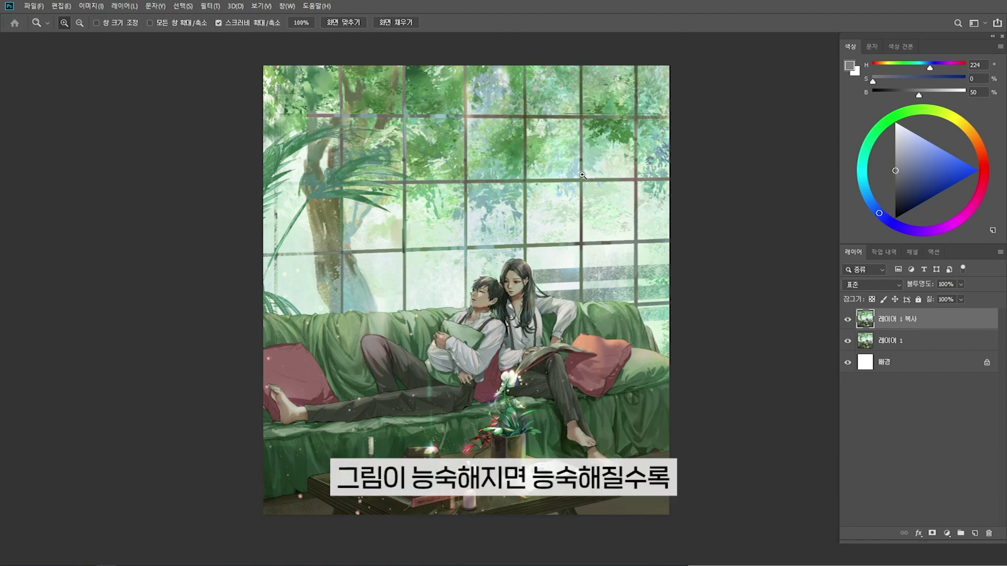
Preview other blend modes such as Screen on 레이어 1 복사, checking the couple on the sofa up close, and keep the layer at Normal
{"action": "left_click", "coordinate": [507, 454]}
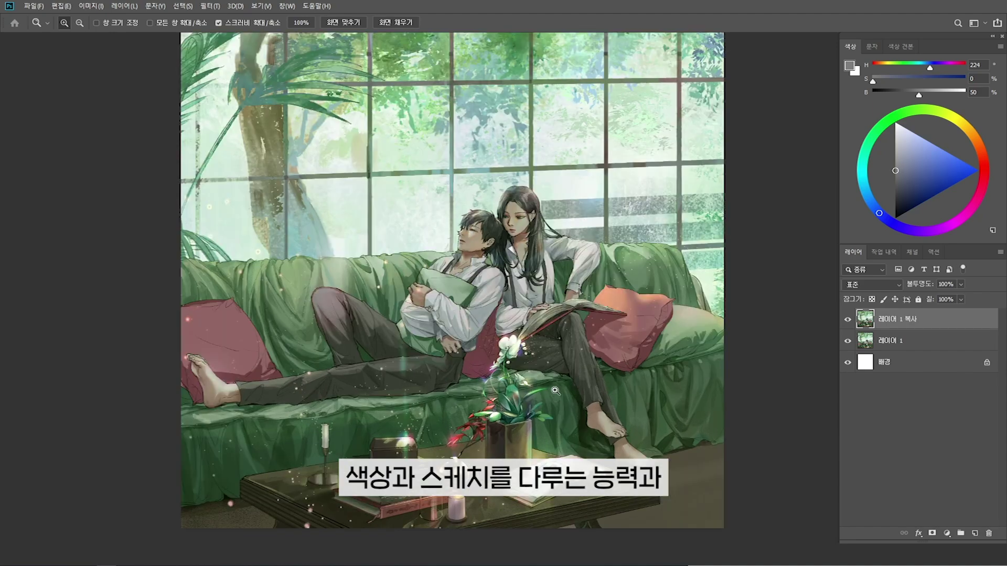
{"action": "left_click", "coordinate": [515, 326]}
{"action": "key", "text": "space"}
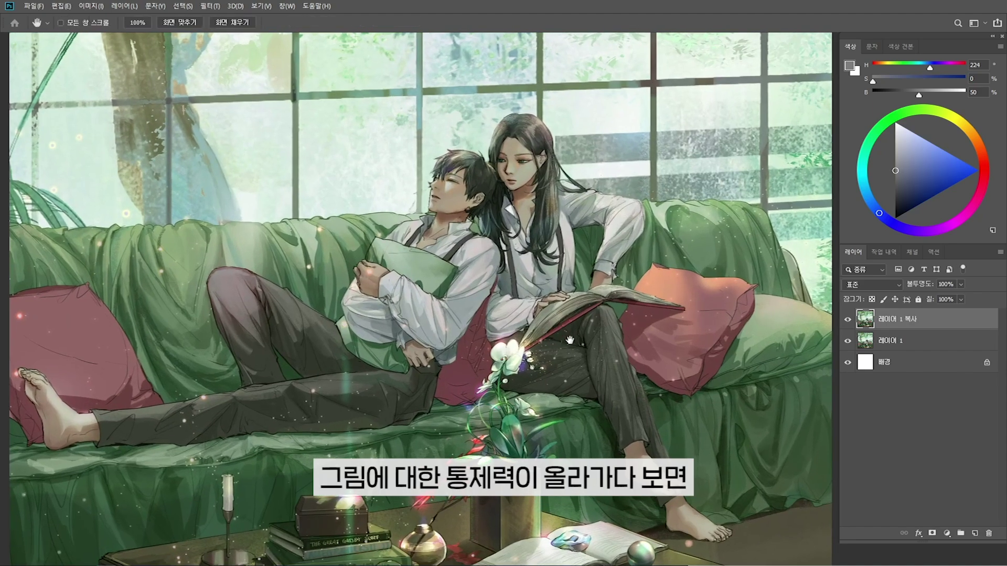
{"action": "left_click_drag", "start_coordinate": [569, 341], "coordinate": [560, 291]}
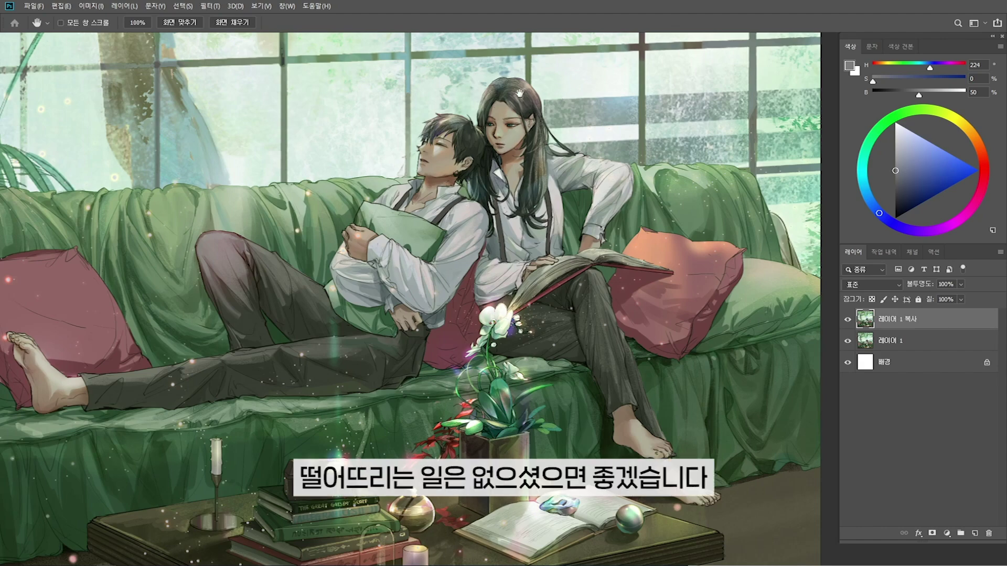
{"action": "left_click", "coordinate": [890, 286]}
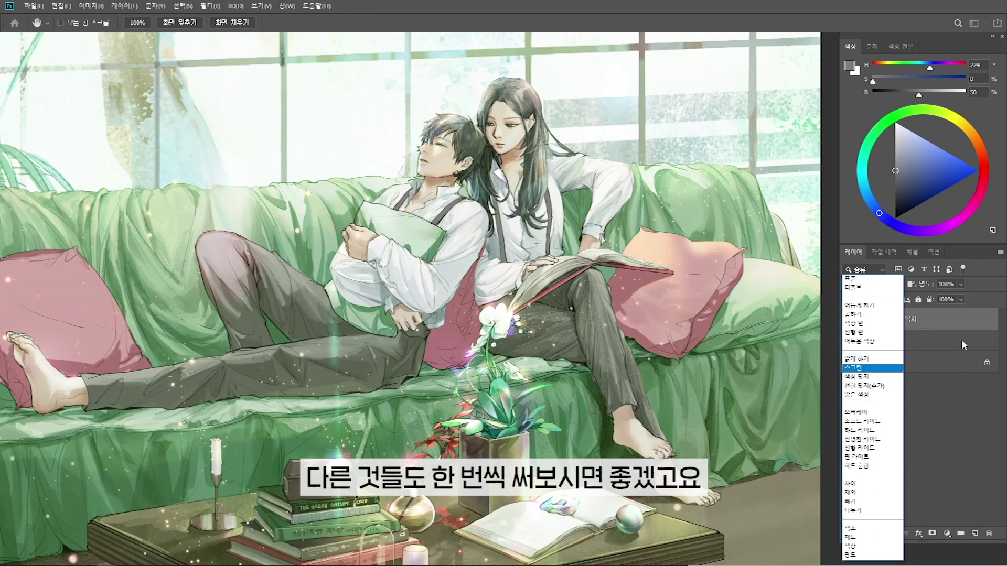
{"action": "left_click", "coordinate": [962, 341]}
{"action": "left_click", "coordinate": [893, 286]}
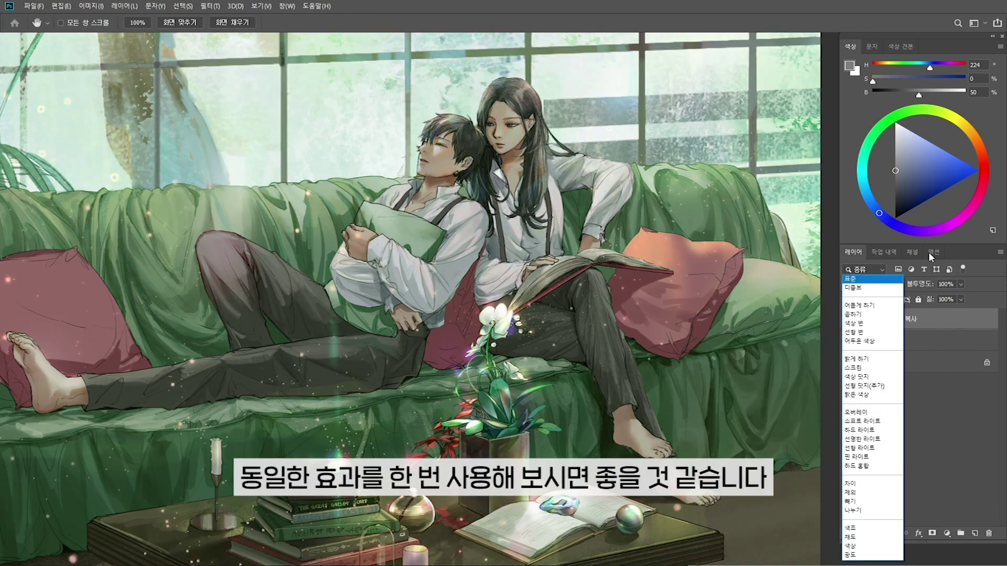
{"action": "left_click", "coordinate": [944, 389]}
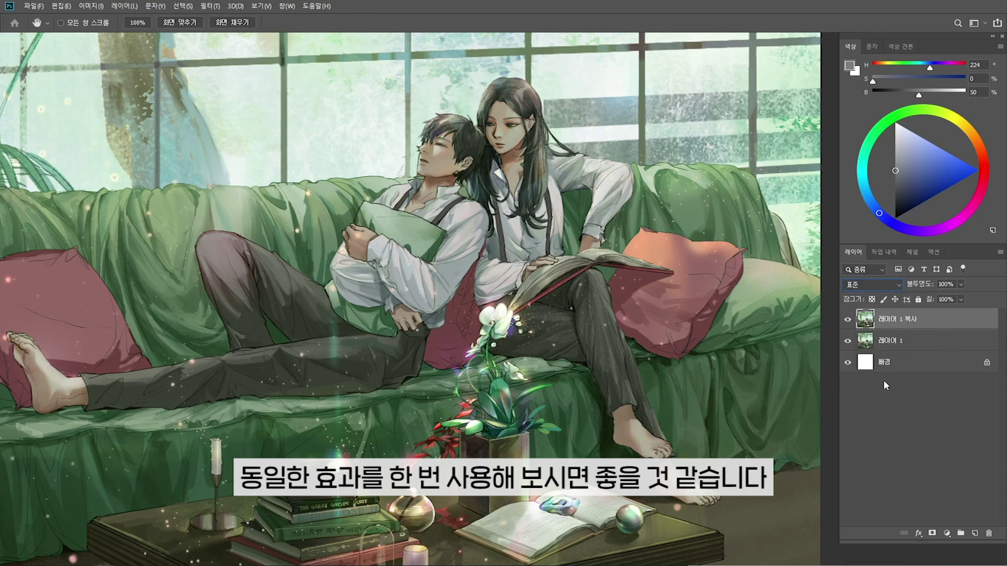